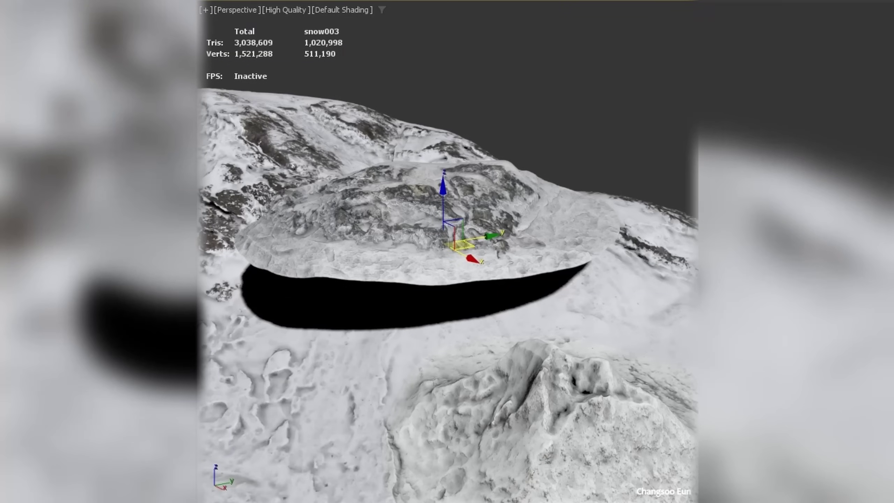
# Step: Drag the floating rock patch onto the snowy terrain and rotate it 95° around Z
pyautogui.moveTo(516, 266); pyautogui.dragTo(556, 289)
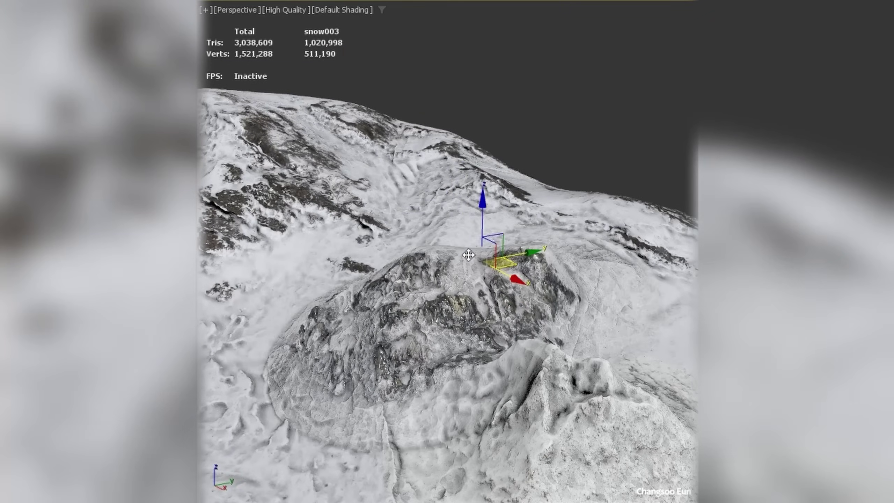
pyautogui.press('e')
pyautogui.moveTo(457, 261); pyautogui.dragTo(487, 275)
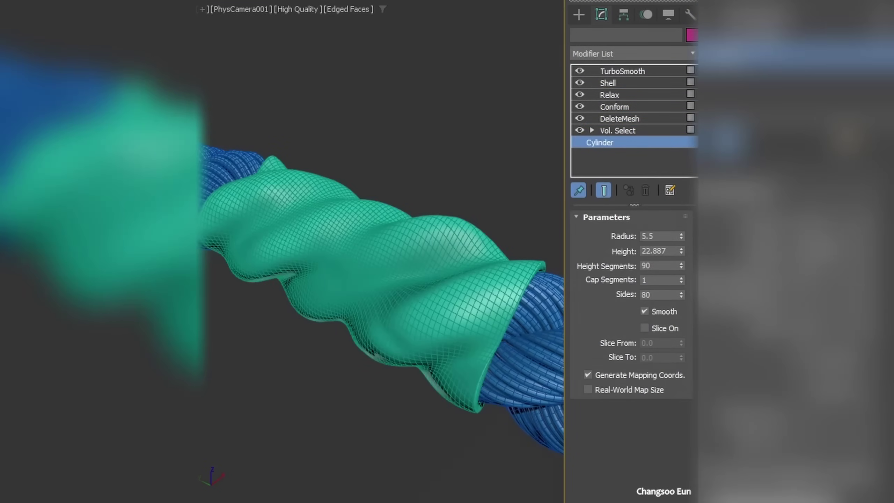
# Step: Lower the rope cylinder's height to 18.539 and its height segments from 146 to 67
pyautogui.moveTo(681, 251); pyautogui.dragTo(685, 260)
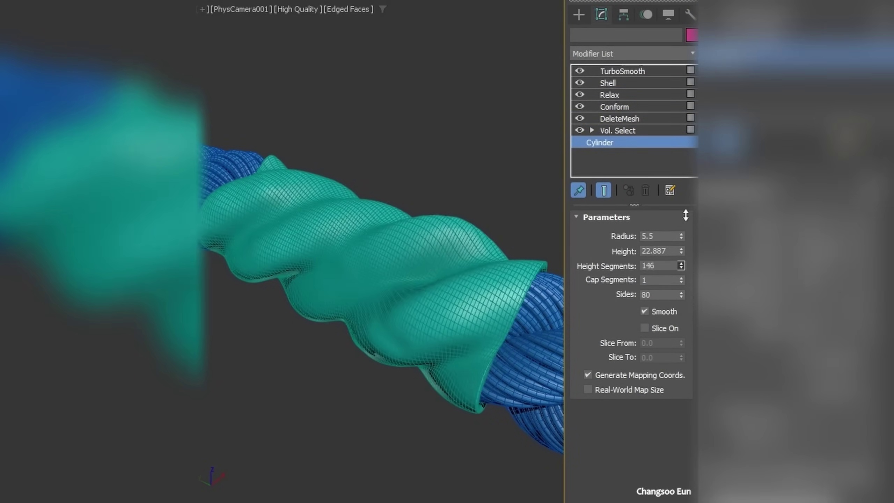
pyautogui.moveTo(685, 216); pyautogui.dragTo(683, 281)
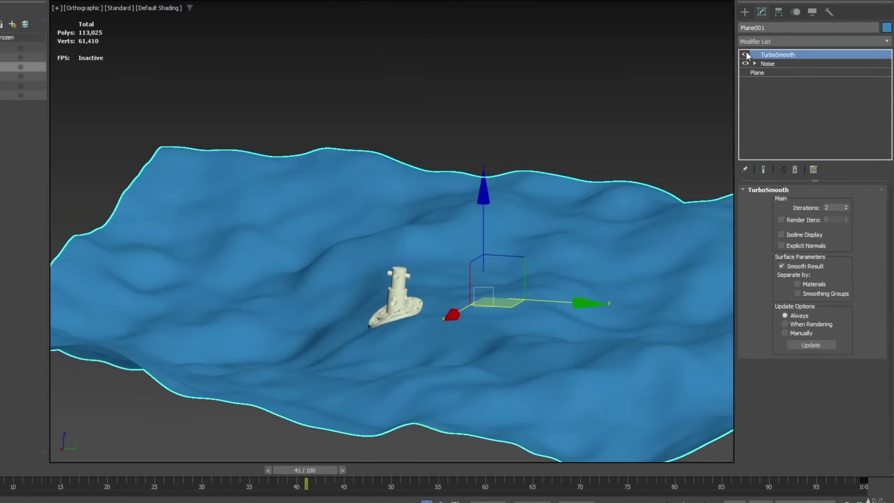
pyautogui.press('F4')
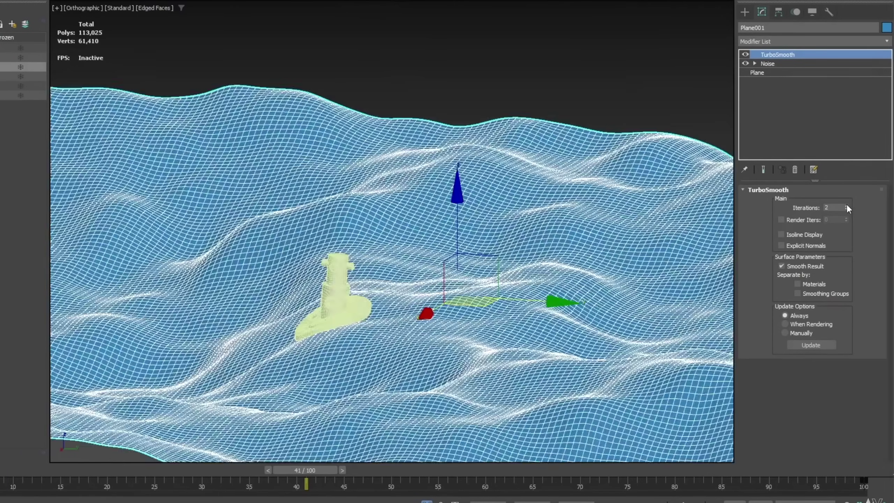
# Step: Raise the ocean's TurboSmooth iterations to 5
pyautogui.click(846, 206)
pyautogui.click(847, 206)
pyautogui.click(846, 206)
pyautogui.scroll(3, 400, 204)
pyautogui.keyDown('alt'); pyautogui.moveTo(399, 204); pyautogui.dragTo(398, 236, button='middle'); pyautogui.keyUp('alt')
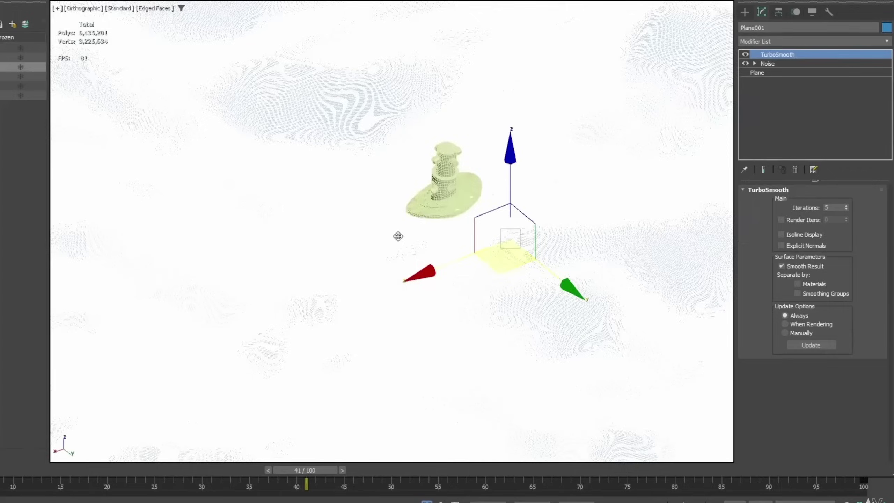
# Step: Add TurboSmooth to Cylinder001 with 3 iterations
pyautogui.click(438, 171)
pyautogui.moveTo(438, 171); pyautogui.dragTo(427, 284, button='middle')
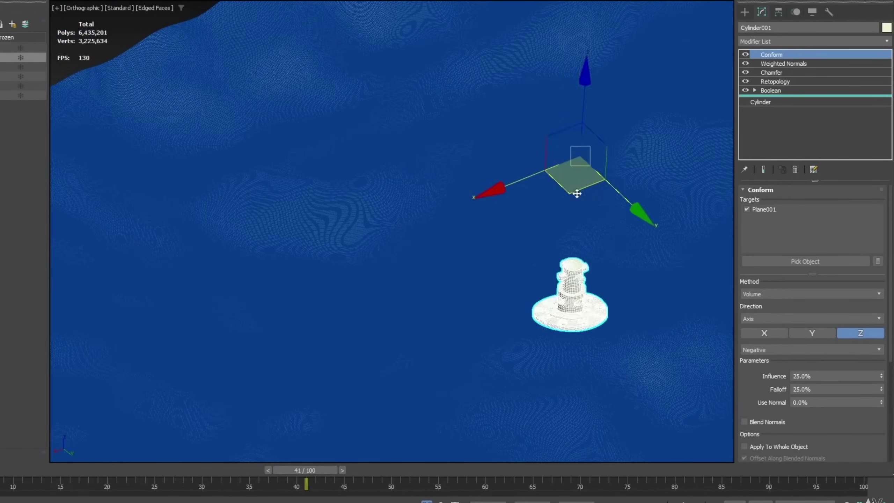
pyautogui.scroll(5, 535, 145)
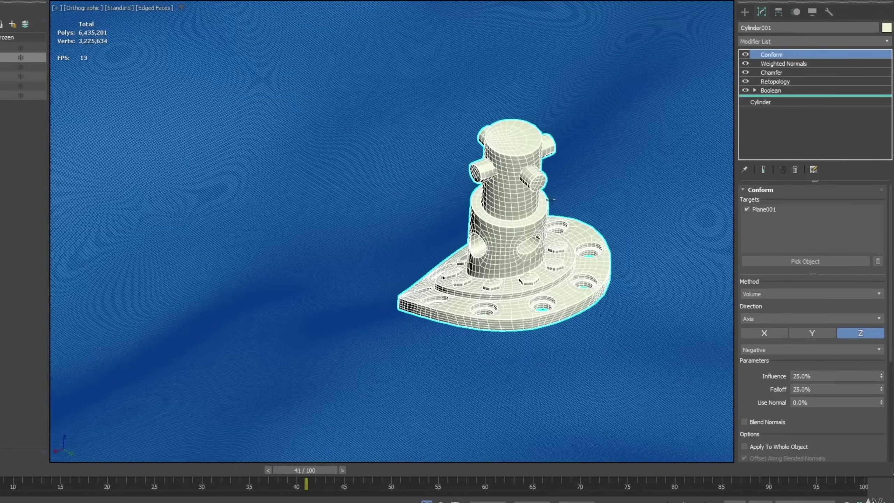
pyautogui.click(783, 63)
pyautogui.hotkey('ctrl', 'v')
pyautogui.click(846, 206)
pyautogui.click(846, 206)
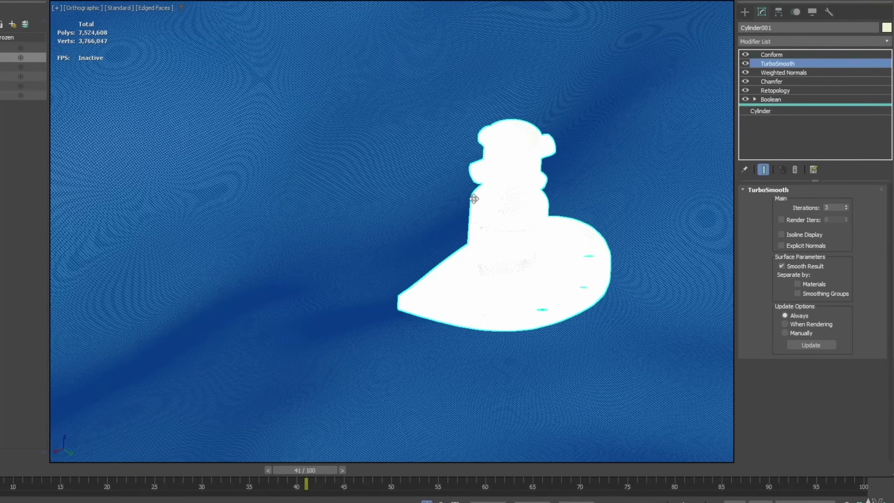
pyautogui.scroll(-3, 449, 134)
pyautogui.moveTo(448, 134); pyautogui.dragTo(417, 54, button='middle')
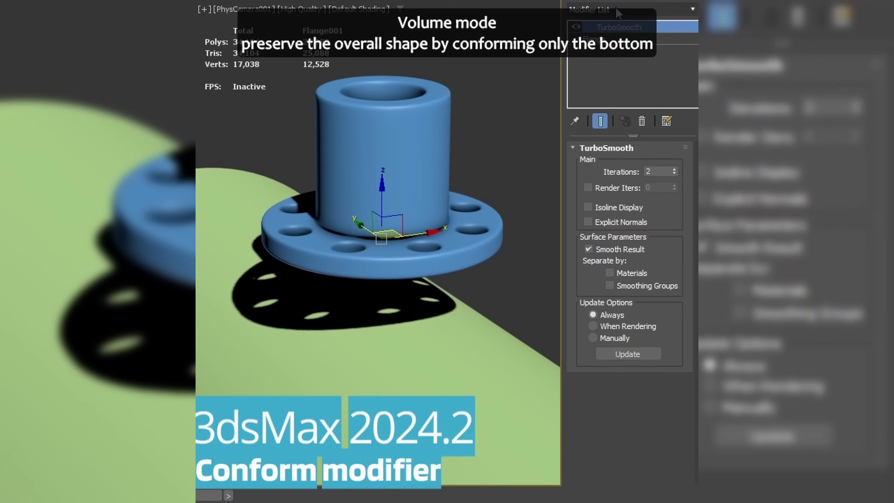
# Step: Add a Conform modifier to the flange targeting the green ground, keeping Volume method
pyautogui.click(616, 7)
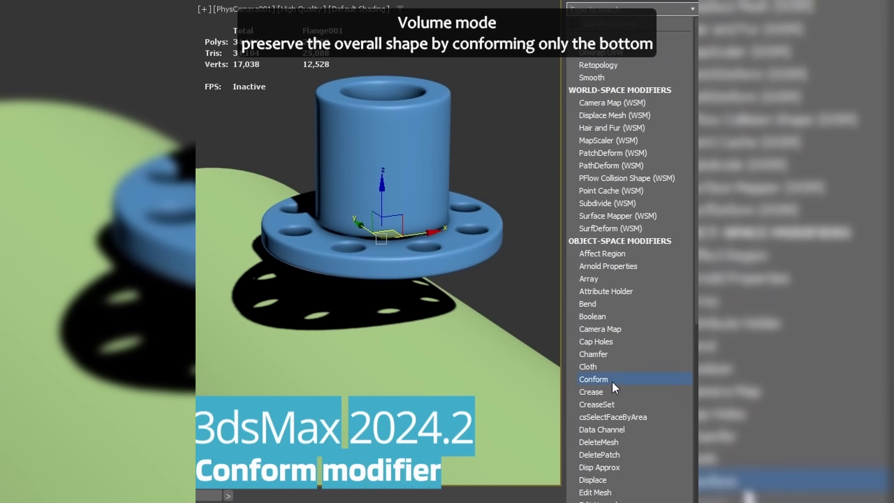
pyautogui.click(594, 379)
pyautogui.click(426, 366)
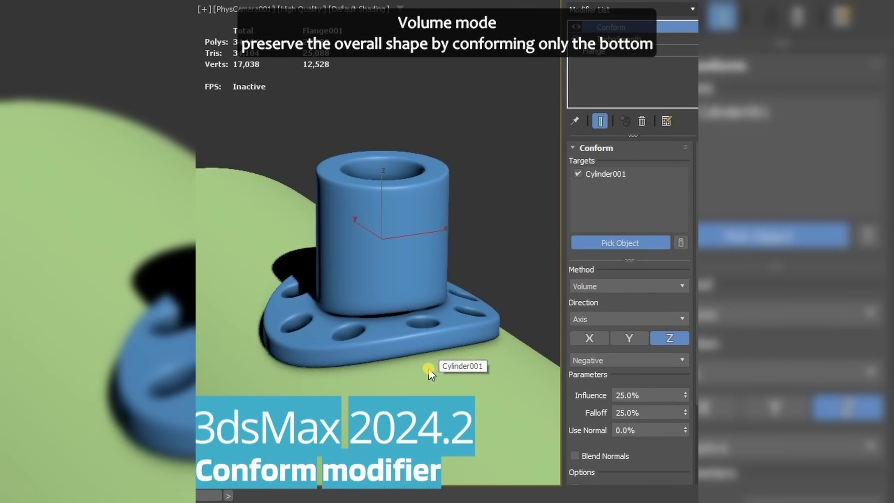
pyautogui.click(626, 286)
pyautogui.click(622, 299)
pyautogui.click(627, 319)
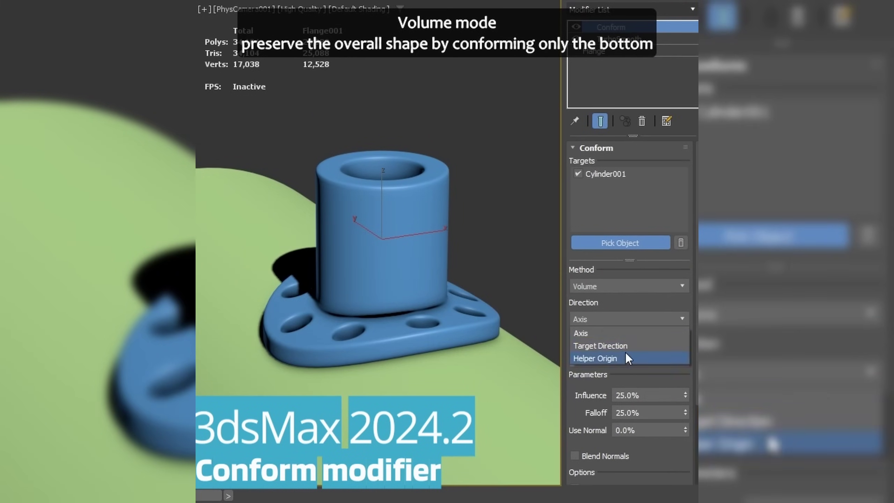
pyautogui.press('/')
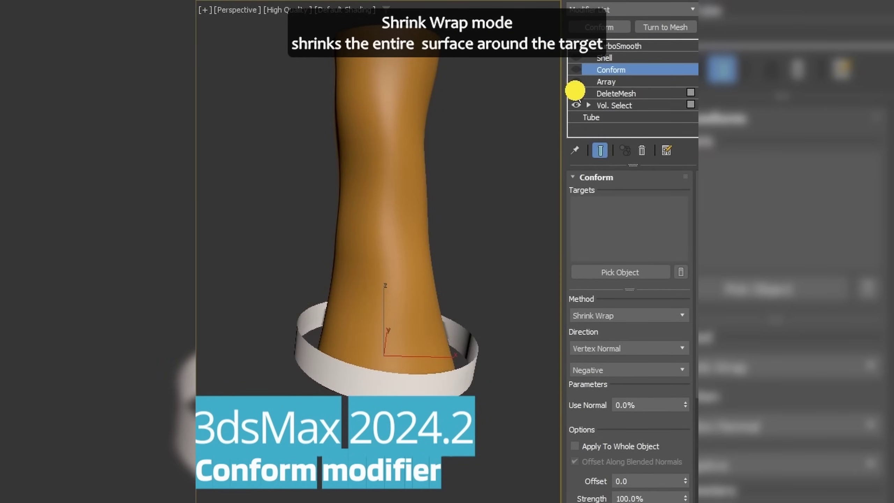
# Step: Enable the Array and Conform modifiers, using Shrink Wrap with Cylinder01 as target
pyautogui.click(575, 81)
pyautogui.click(576, 70)
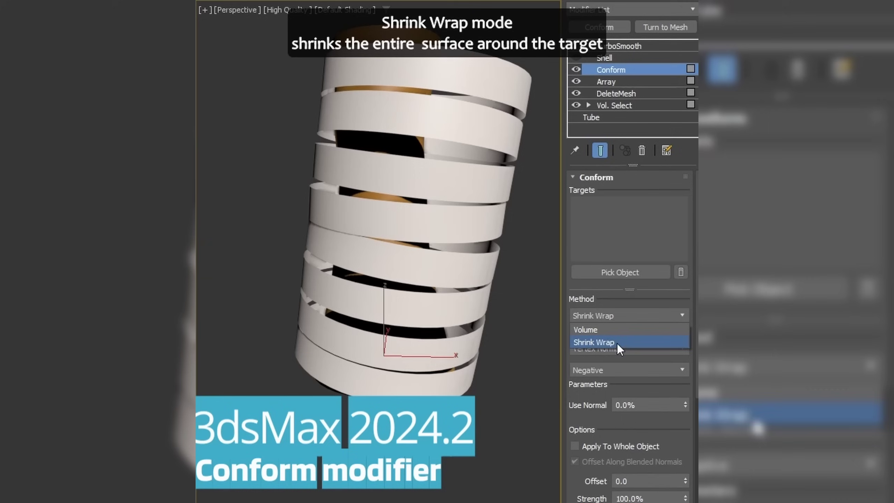
pyautogui.click(615, 342)
pyautogui.click(619, 349)
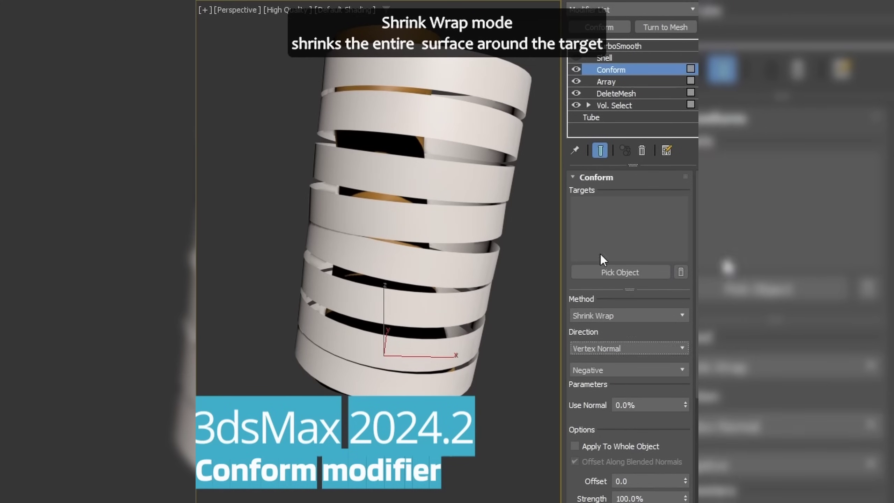
pyautogui.click(380, 198)
# Step: Review the Shell and TurboSmooth settings and re-enable conforming so ribbons hug the tube
pyautogui.scroll(-3, 685, 416)
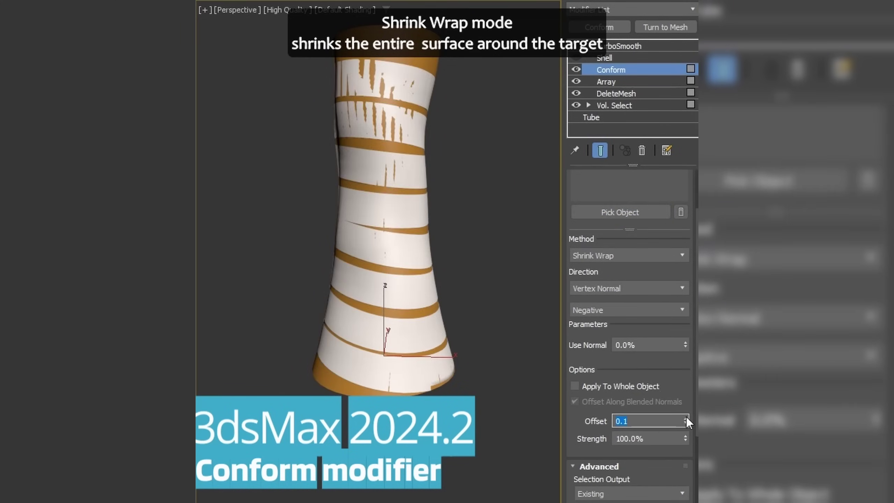
pyautogui.click(604, 58)
pyautogui.click(598, 46)
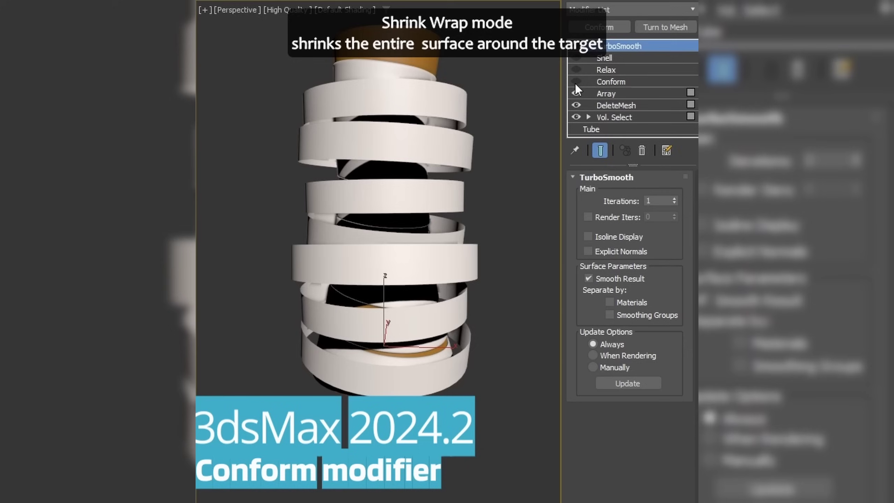
pyautogui.click(576, 82)
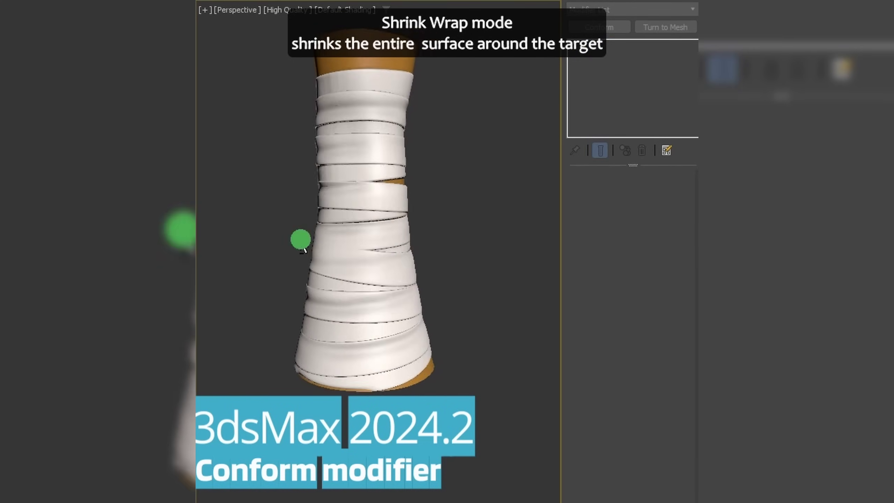
pyautogui.keyDown('alt'); pyautogui.moveTo(300, 239); pyautogui.dragTo(504, 243, button='middle'); pyautogui.keyUp('alt')
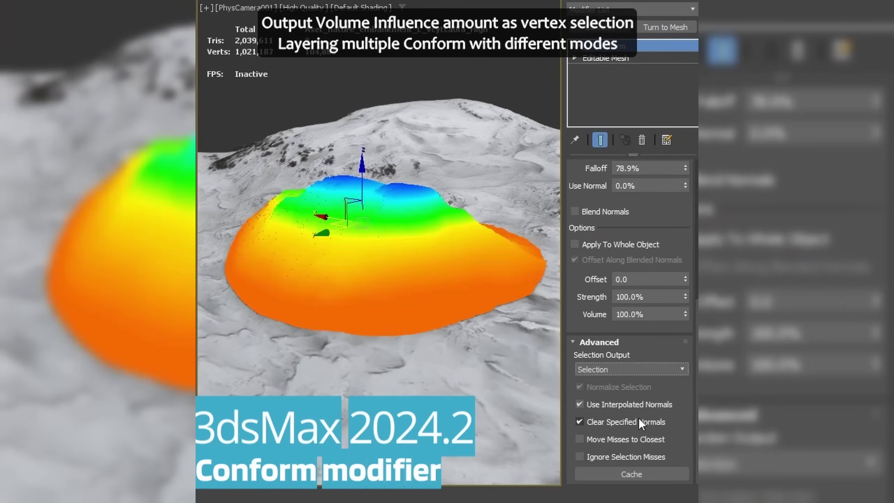
# Step: Set conform falloff to about 71.5% and influence to 25.5%, and add Turn to Mesh
pyautogui.scroll(5, 639, 418)
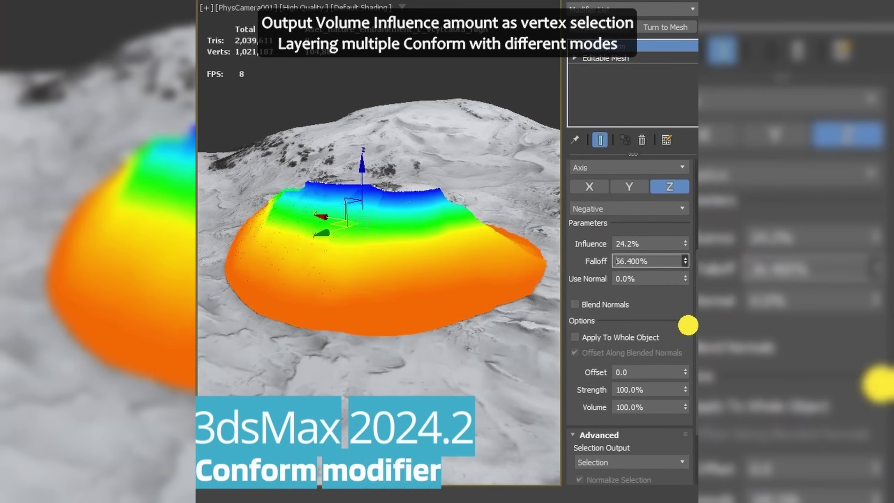
pyautogui.moveTo(688, 325); pyautogui.dragTo(686, 261)
pyautogui.moveTo(685, 244); pyautogui.dragTo(640, 263)
pyautogui.scroll(5, 657, 269)
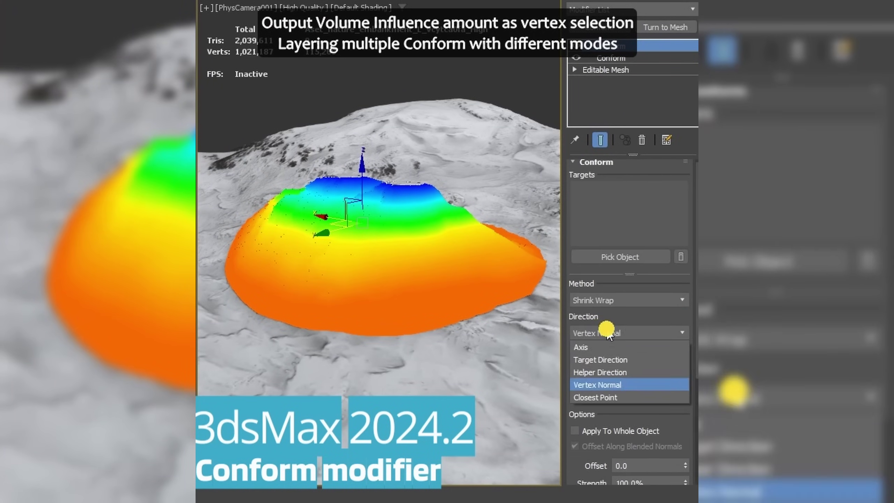
pyautogui.click(592, 338)
pyautogui.click(665, 27)
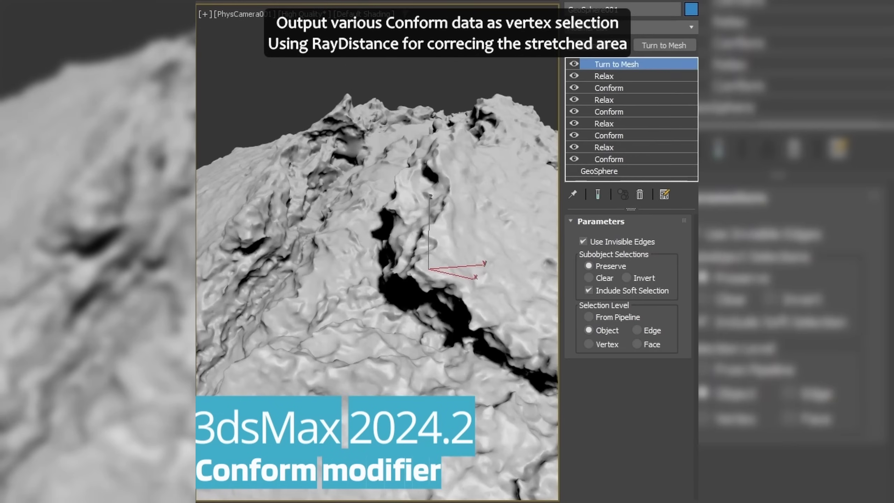
# Step: Set the bottom Conform's Selection Output to Ray Distance (Min/Max Hit Distance)
pyautogui.click(609, 158)
pyautogui.press('F4')
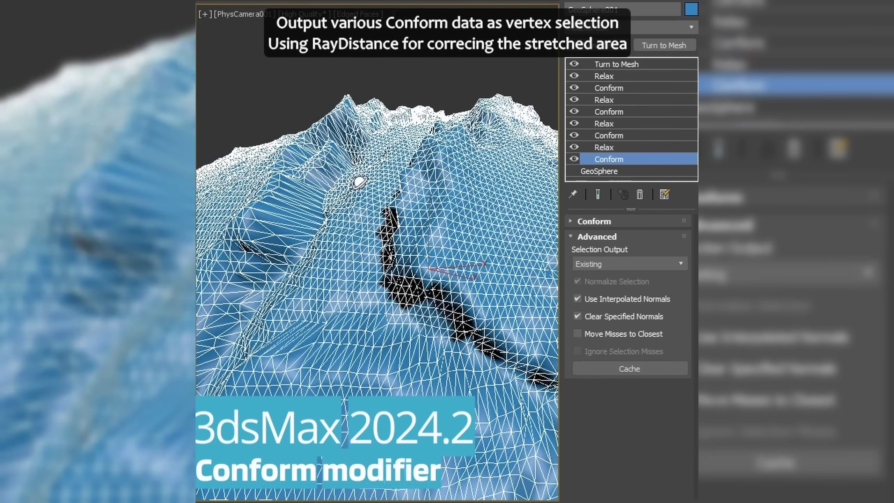
pyautogui.click(621, 264)
pyautogui.click(626, 311)
pyautogui.click(623, 263)
# Step: Step through the Conform and Relax stages to see the ray-distance colouring
pyautogui.click(627, 325)
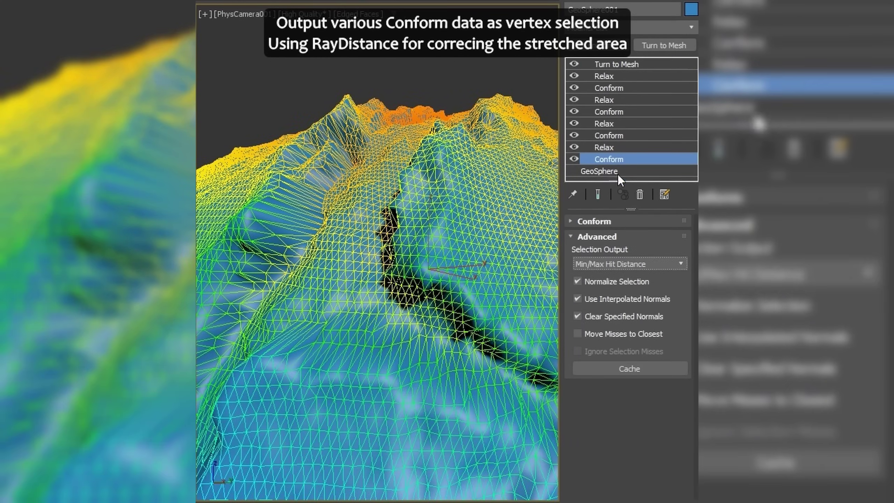
pyautogui.click(620, 147)
pyautogui.click(620, 135)
pyautogui.click(623, 124)
pyautogui.click(624, 99)
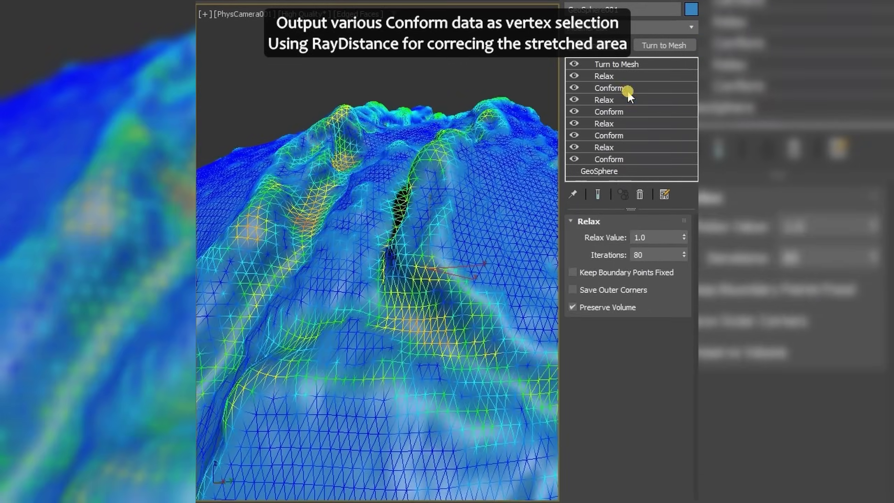
pyautogui.click(623, 76)
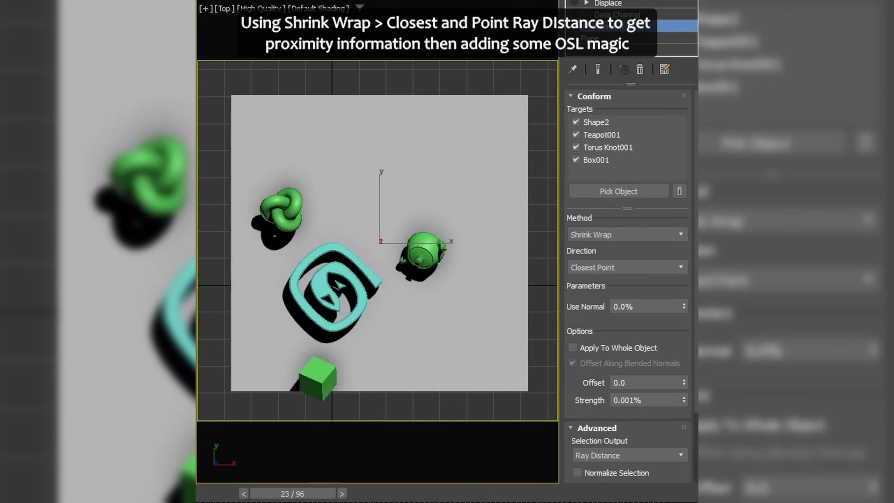
# Step: Set the conform direction to Closest Point and normalize the Ray Distance selection into a gradient
pyautogui.click(578, 26)
pyautogui.click(628, 268)
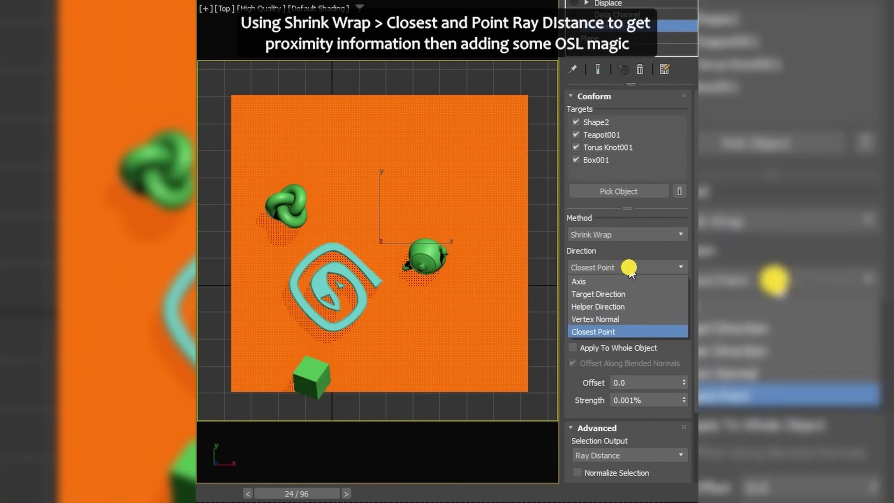
pyautogui.click(623, 332)
pyautogui.click(654, 398)
pyautogui.moveTo(628, 445); pyautogui.dragTo(628, 357)
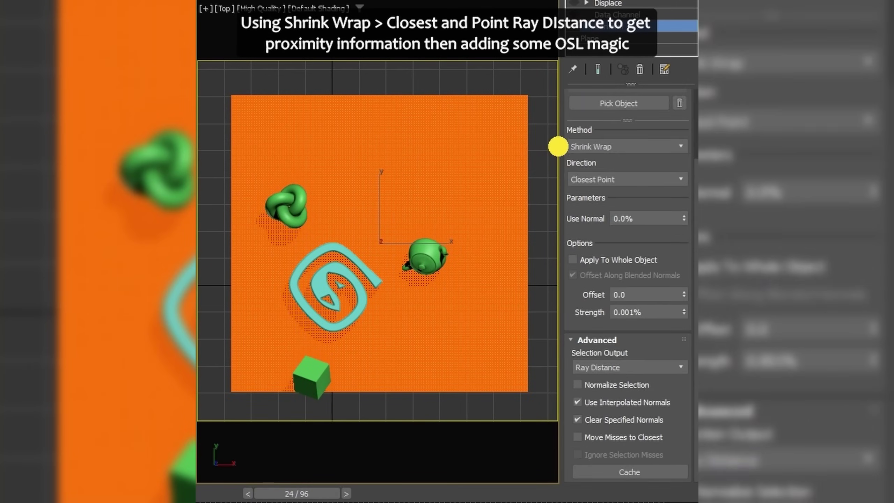
pyautogui.click(609, 385)
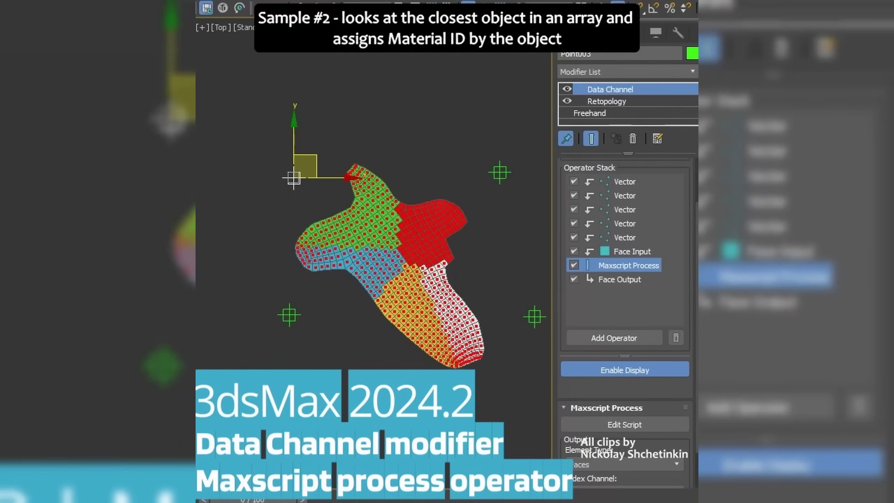
# Step: Edit the Maxscript Process script, then move a Point helper to reshape the Material ID regions
pyautogui.click(625, 424)
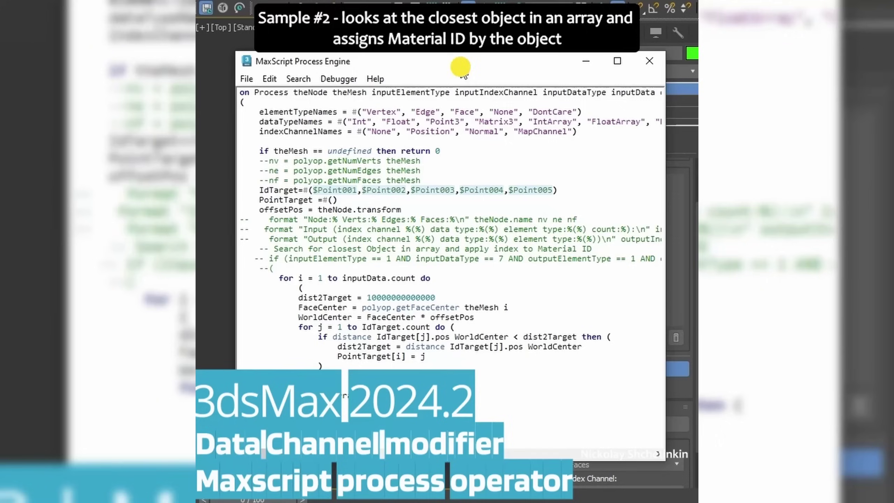
pyautogui.click(650, 60)
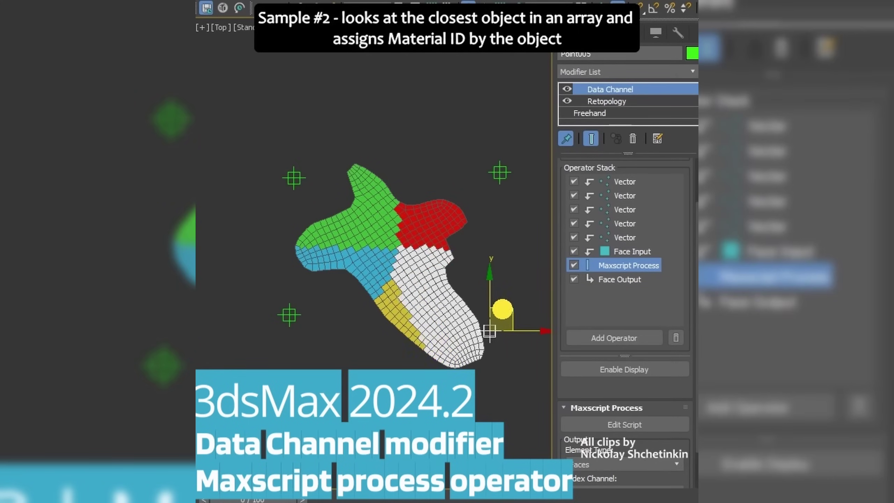
pyautogui.moveTo(491, 123); pyautogui.dragTo(498, 175)
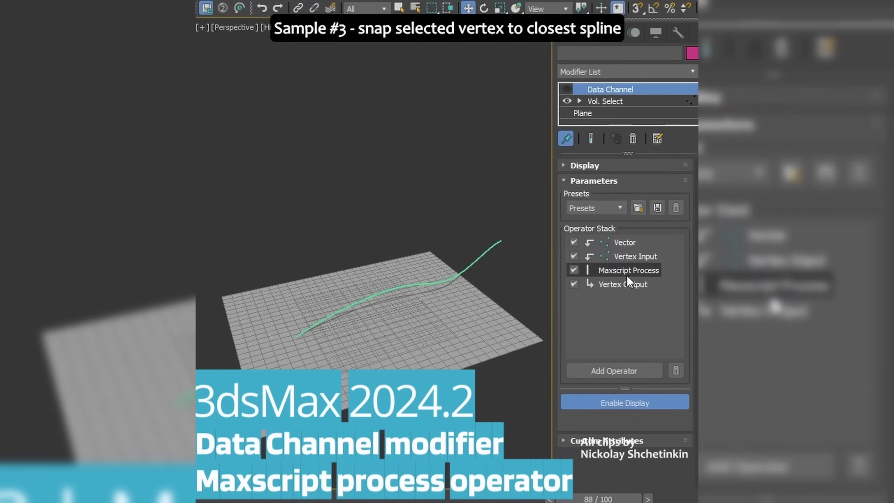
# Step: Toggle the Data Channel spline snapping to snap the plane's vertices onto the spline
pyautogui.click(641, 409)
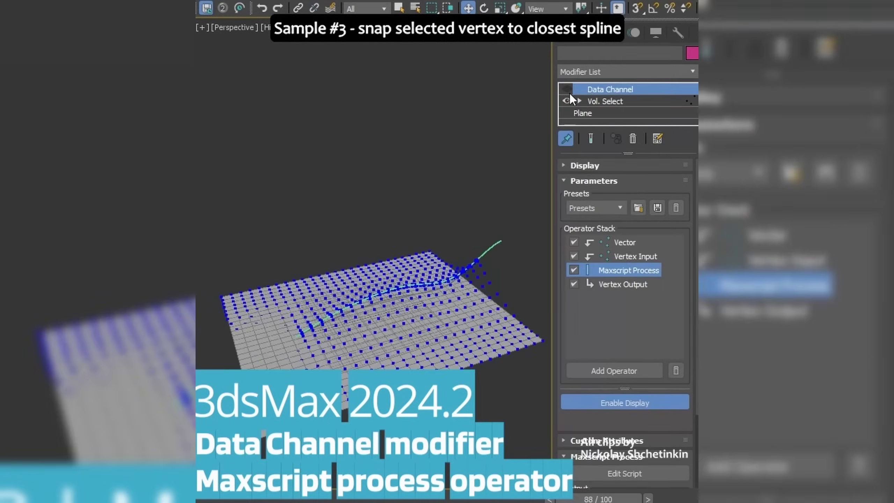
pyautogui.click(567, 89)
pyautogui.click(625, 242)
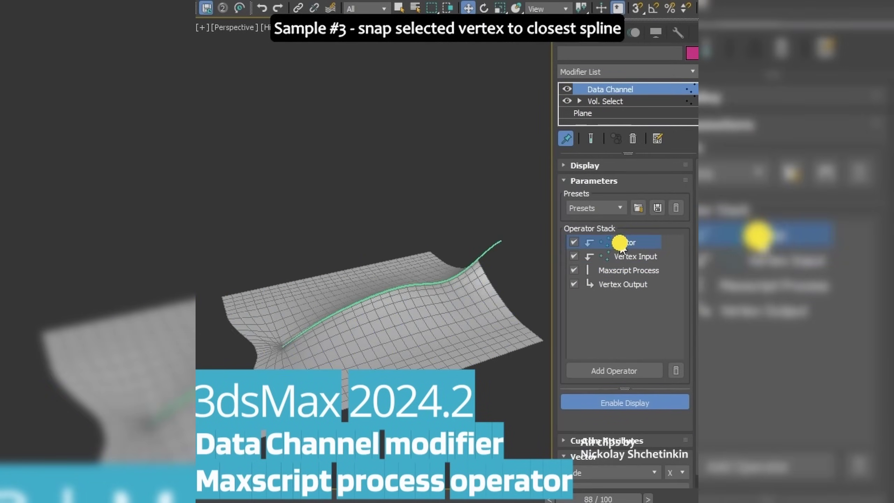
pyautogui.click(567, 91)
pyautogui.click(566, 90)
pyautogui.click(566, 90)
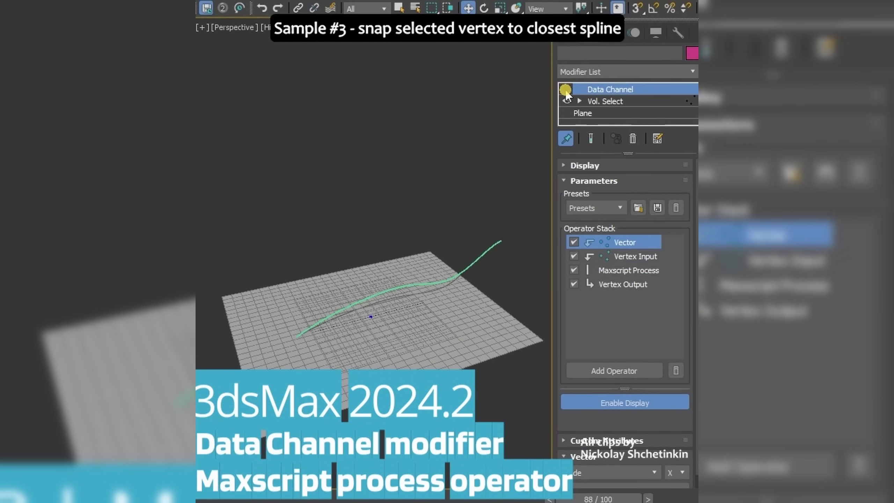
pyautogui.click(567, 90)
pyautogui.click(567, 90)
pyautogui.click(566, 90)
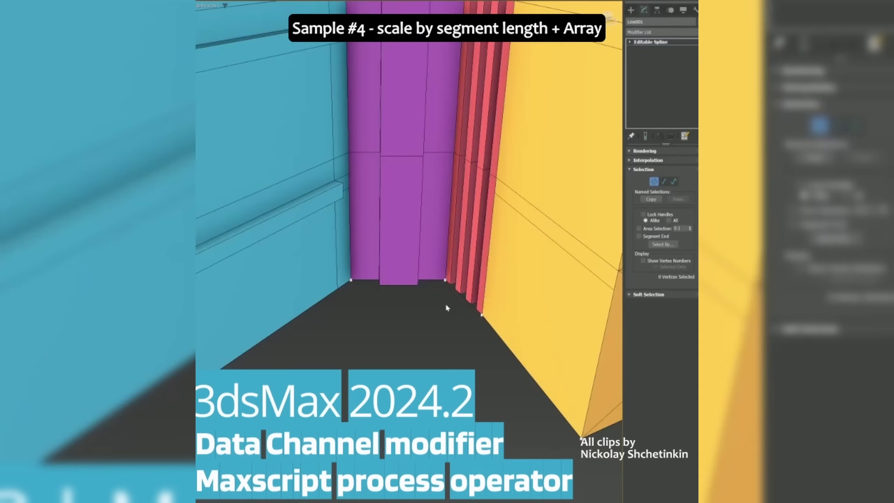
# Step: Move the building's spline vertices so the wall panels stretch to the new segment lengths
pyautogui.moveTo(446, 303); pyautogui.dragTo(477, 305)
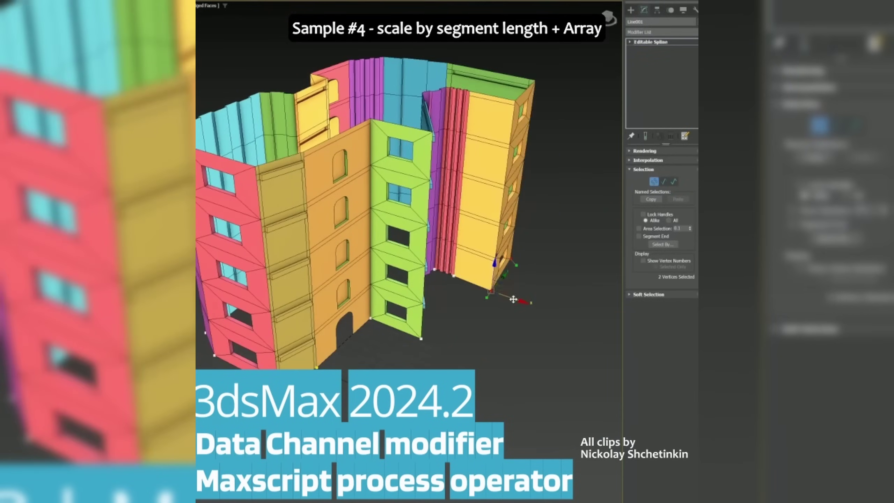
pyautogui.moveTo(512, 299); pyautogui.dragTo(563, 305)
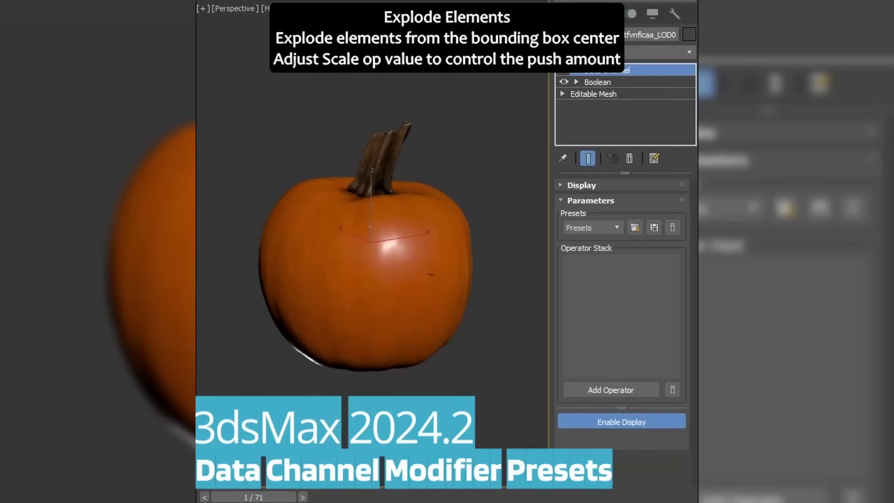
# Step: Apply the Explode Elements preset to the pumpkin and lower the push amount to 4
pyautogui.click(598, 229)
pyautogui.click(651, 317)
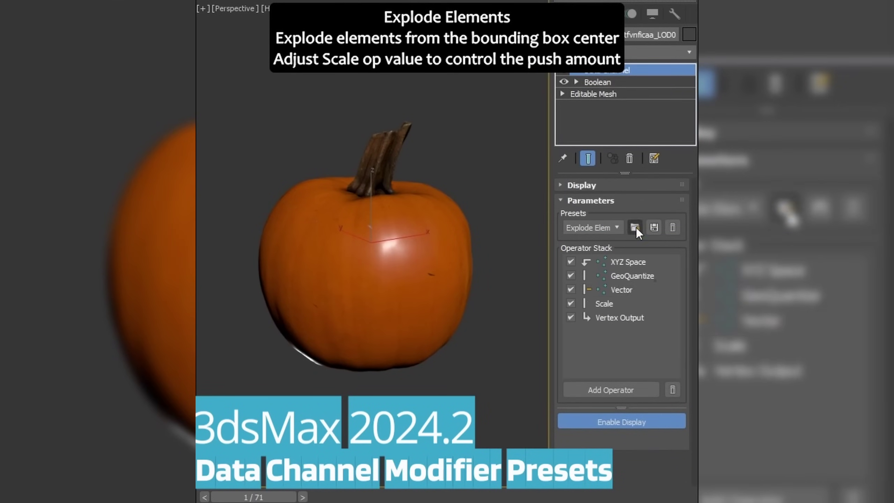
pyautogui.click(637, 305)
pyautogui.click(584, 420)
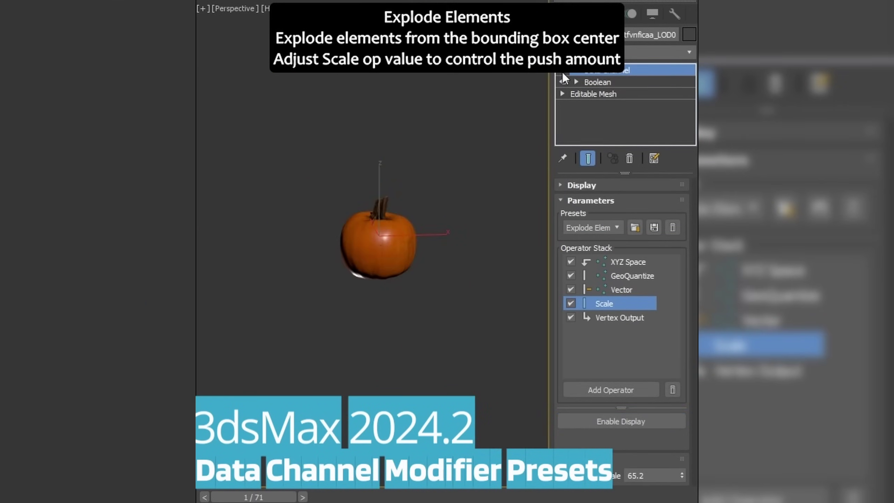
pyautogui.moveTo(678, 425); pyautogui.dragTo(682, 475)
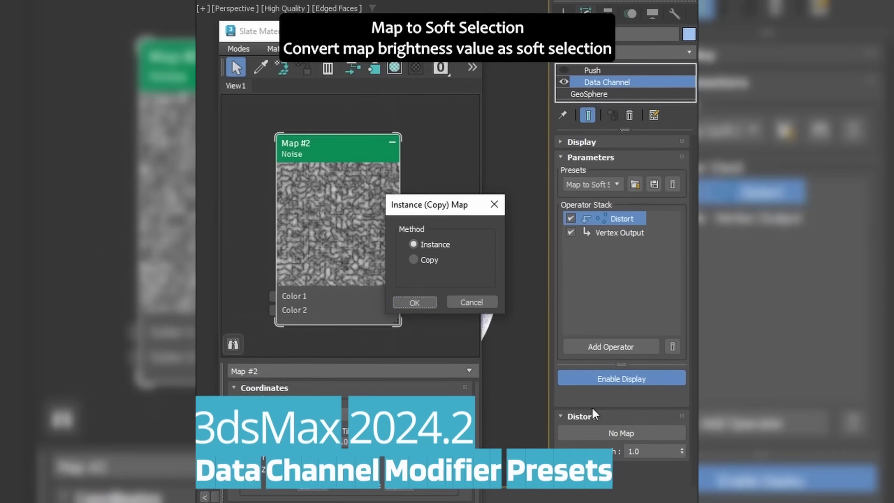
pyautogui.click(415, 302)
# Step: Load the Random Element Color preset and try new seeds to recolour the tree
pyautogui.click(625, 234)
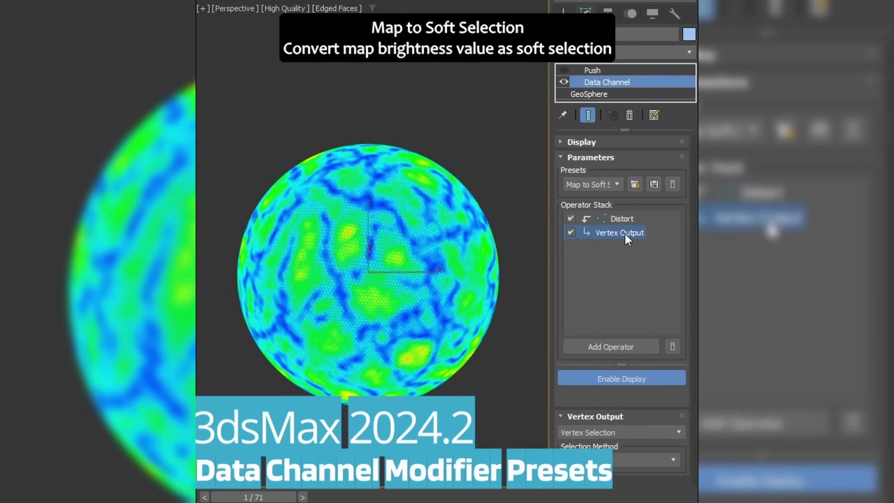
pyautogui.click(621, 218)
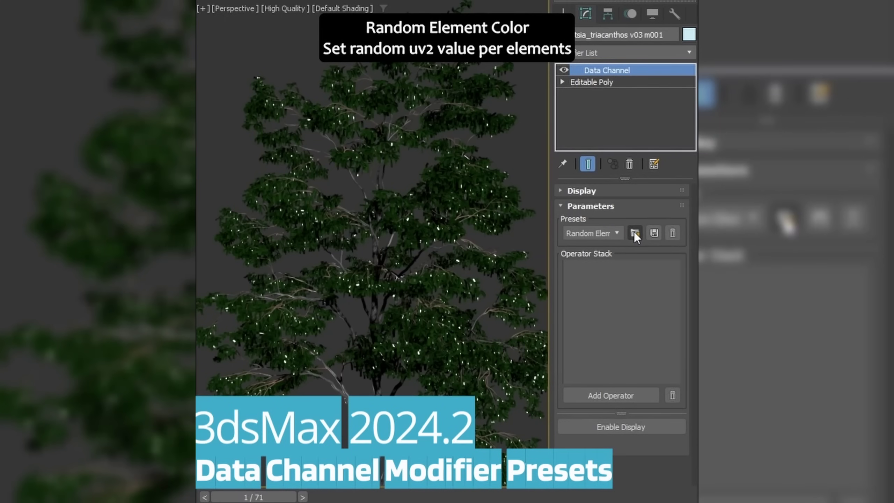
pyautogui.click(635, 232)
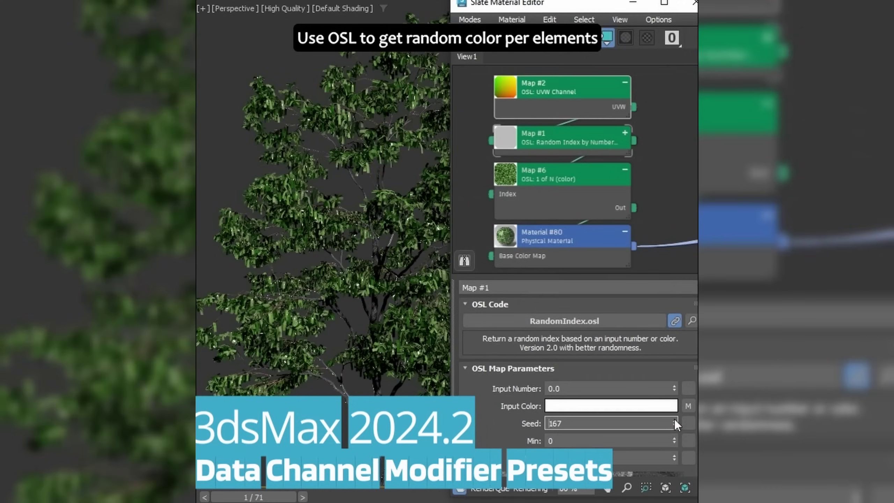
pyautogui.click(675, 420)
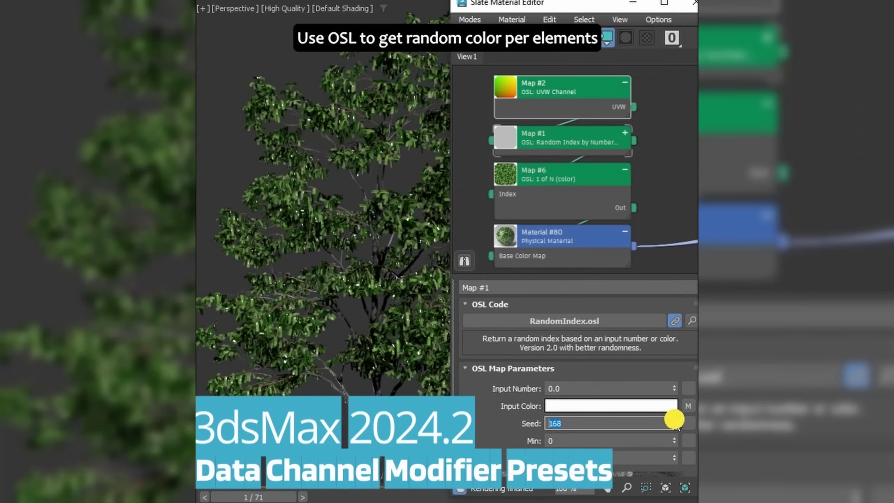
pyautogui.click(675, 419)
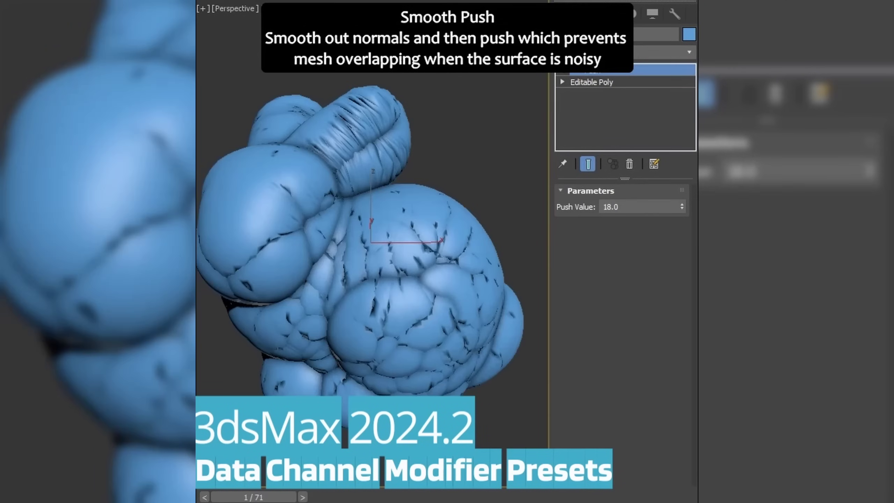
# Step: Load the Smooth Push preset on the bunny and inflate it with a larger push scale
pyautogui.moveTo(681, 206)
pyautogui.mouseDown()
pyautogui.moveTo(678, 176)
pyautogui.moveTo(680, 191)
pyautogui.mouseUp()
pyautogui.press('F4')
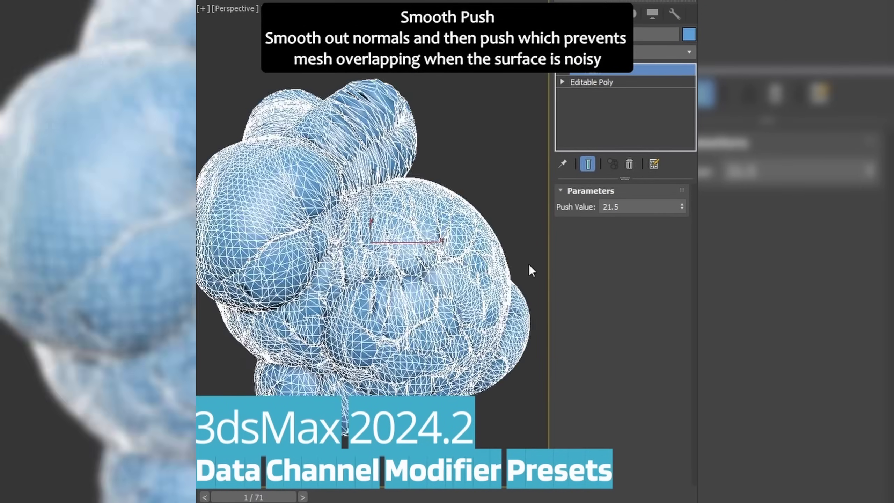
pyautogui.press('F4')
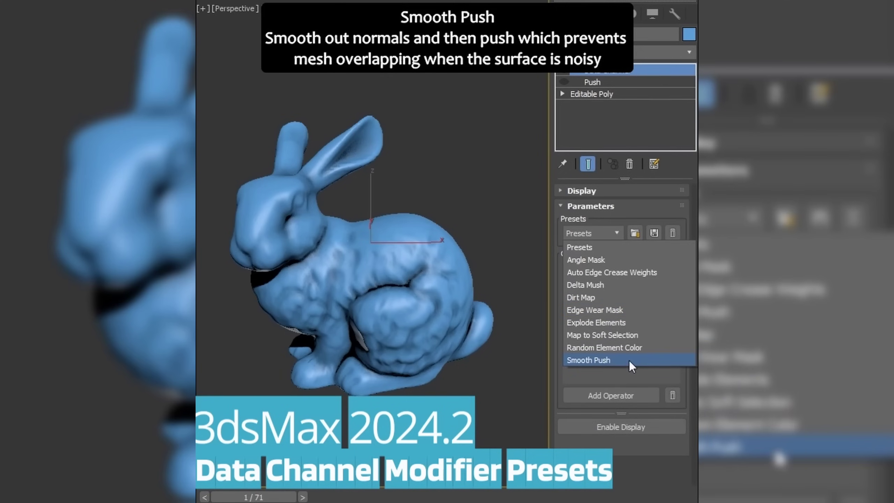
pyautogui.click(629, 361)
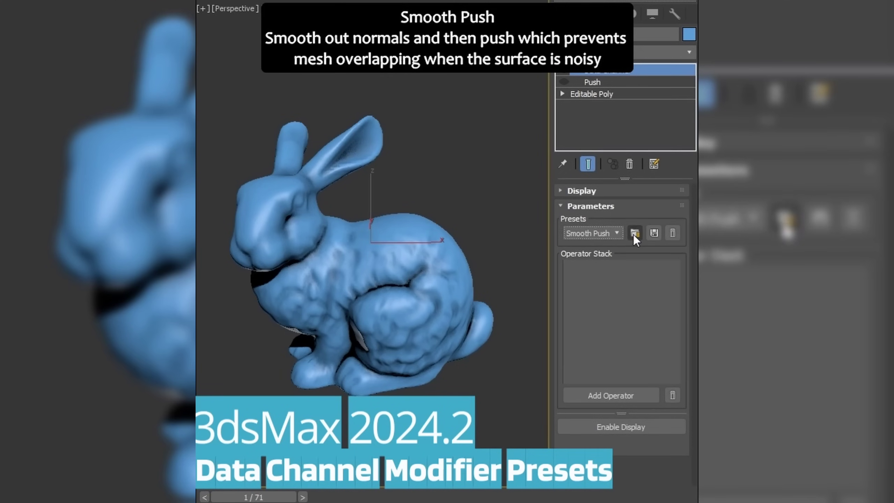
pyautogui.click(620, 298)
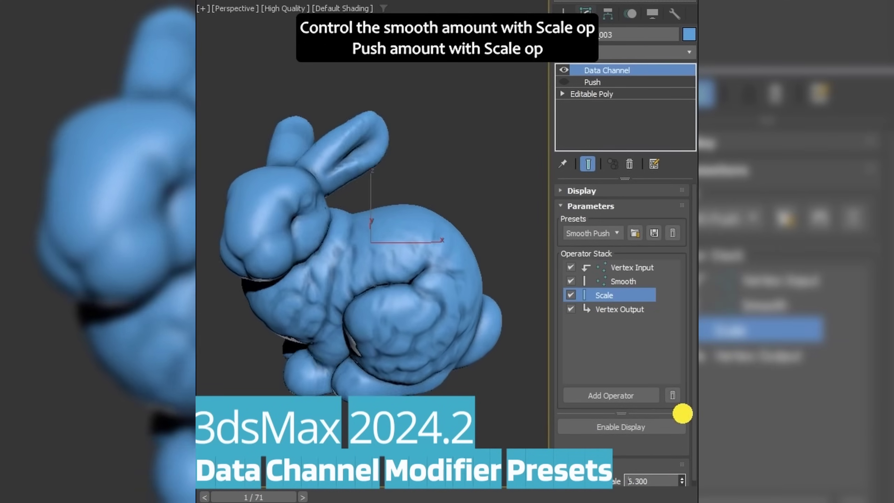
pyautogui.moveTo(681, 414); pyautogui.dragTo(669, 339)
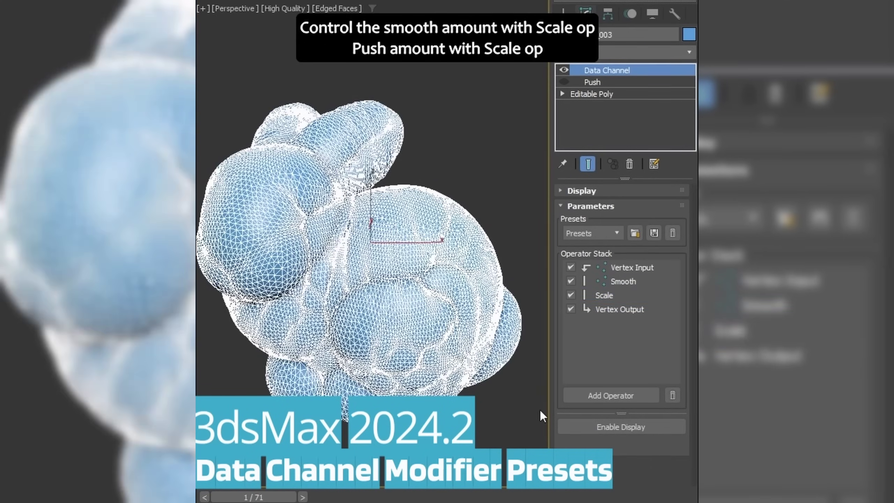
pyautogui.press('F4')
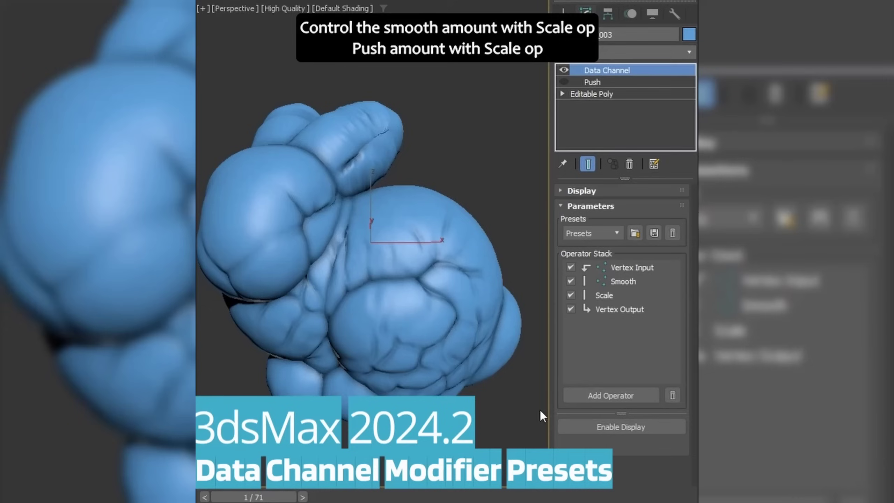
# Step: Adjust the Smooth Push scale and increase the smoothing on the bunny
pyautogui.click(604, 295)
pyautogui.moveTo(682, 480); pyautogui.dragTo(679, 441)
pyautogui.click(645, 286)
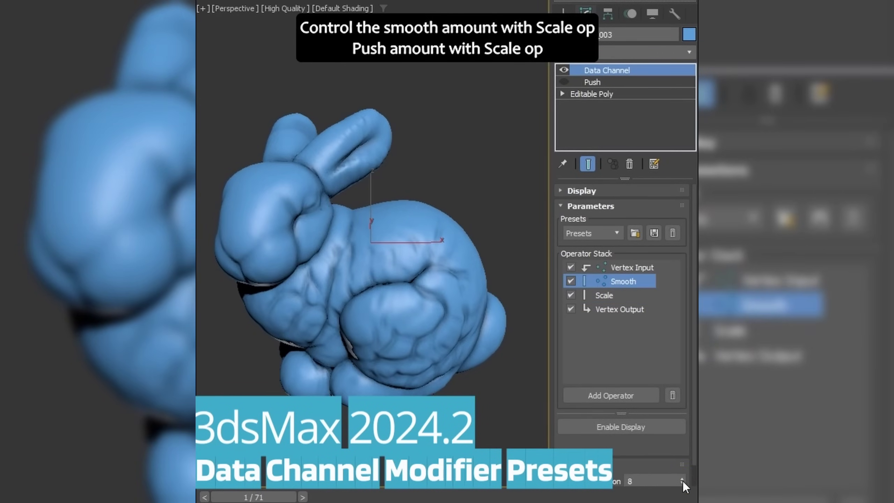
pyautogui.moveTo(681, 483); pyautogui.dragTo(684, 399)
pyautogui.click(606, 295)
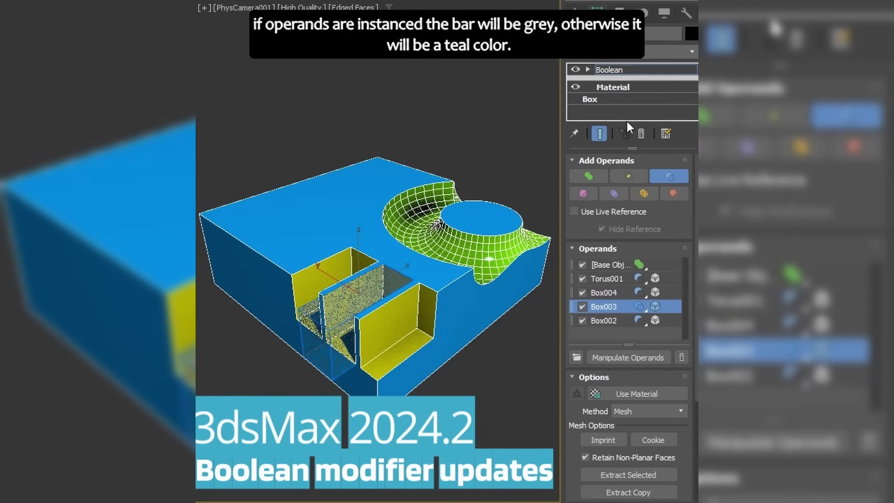
# Step: Inspect the Torus001 and bunny Boolean operands and enable the Data Channel effect
pyautogui.click(605, 282)
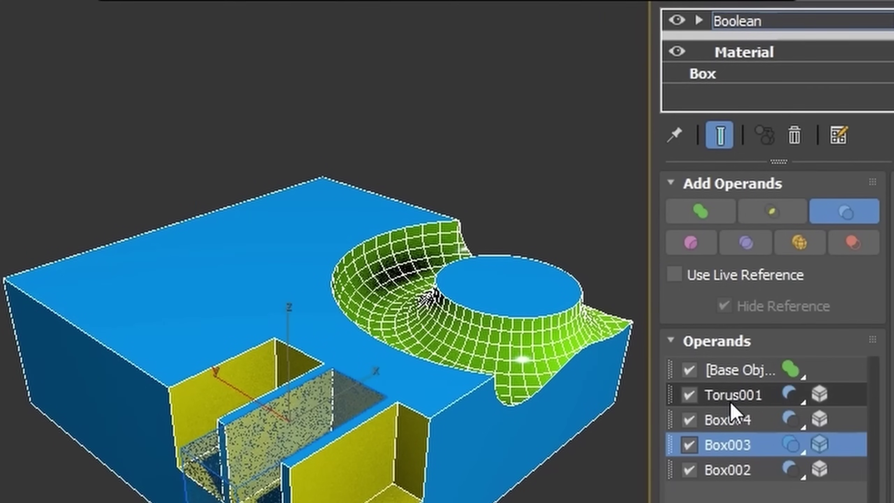
pyautogui.click(729, 396)
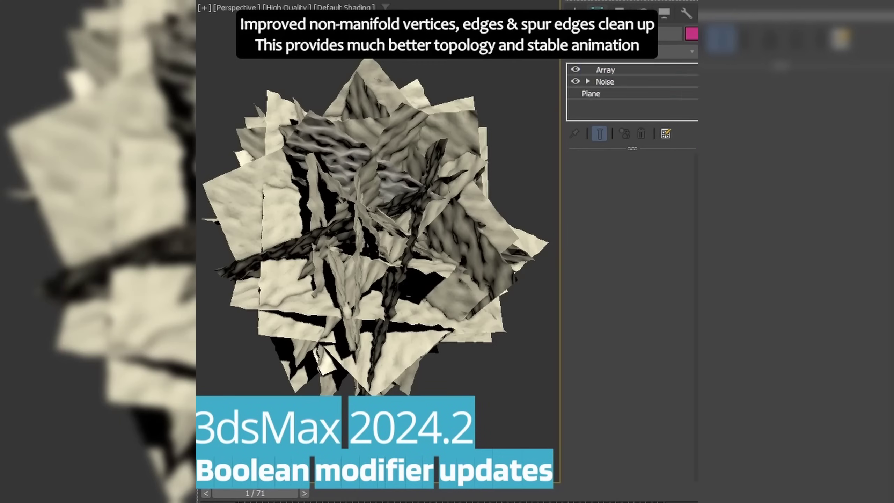
pyautogui.click(606, 70)
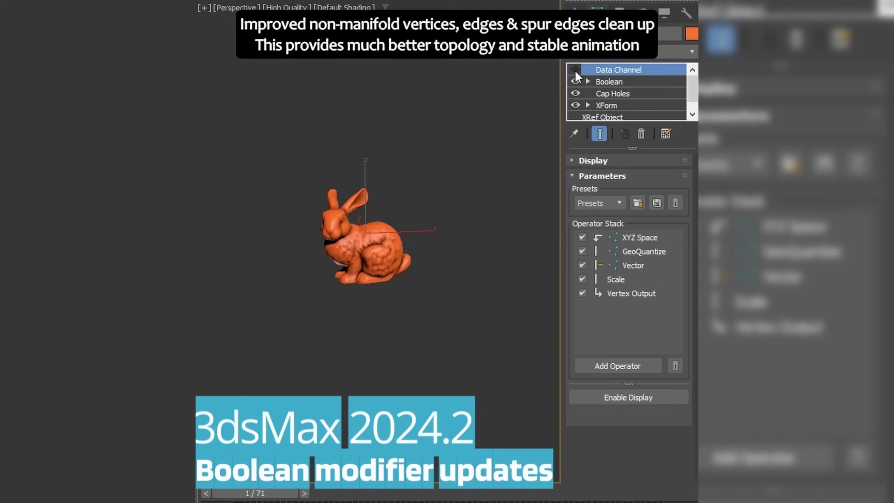
pyautogui.click(600, 82)
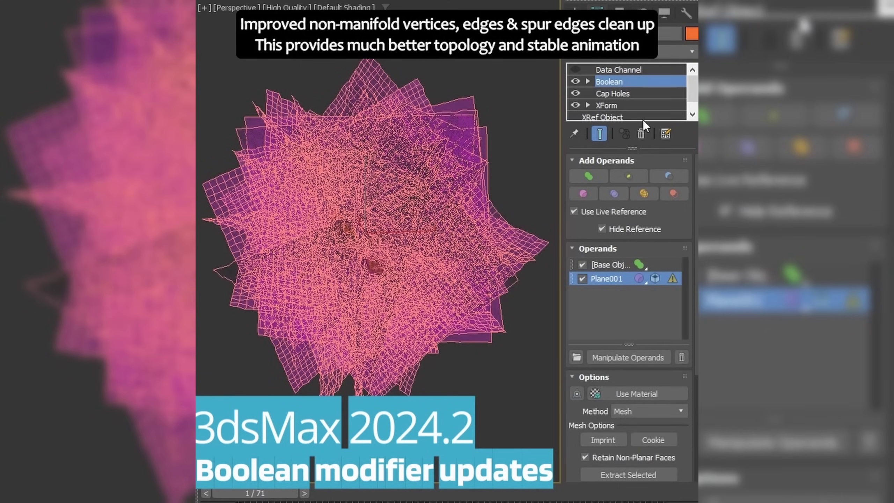
pyautogui.click(611, 262)
pyautogui.click(577, 69)
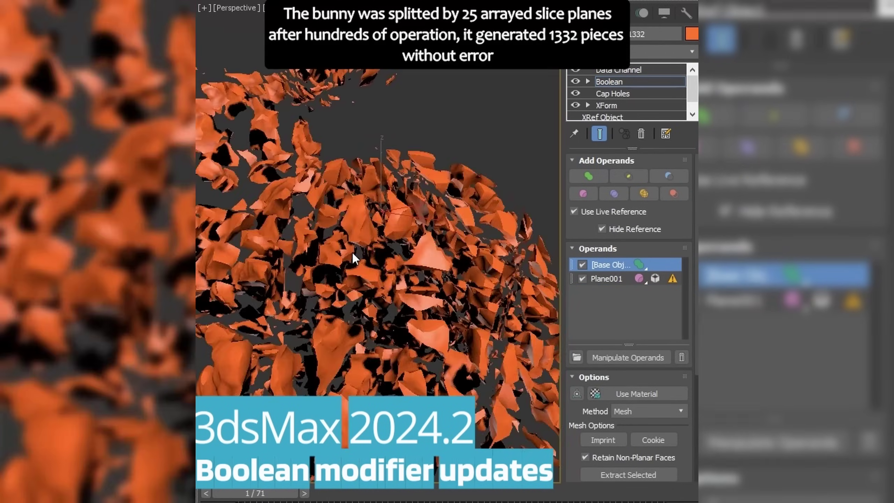
pyautogui.moveTo(352, 252)
pyautogui.mouseDown(button='middle')
pyautogui.moveTo(365, 286)
pyautogui.moveTo(403, 258)
pyautogui.mouseUp(button='middle')
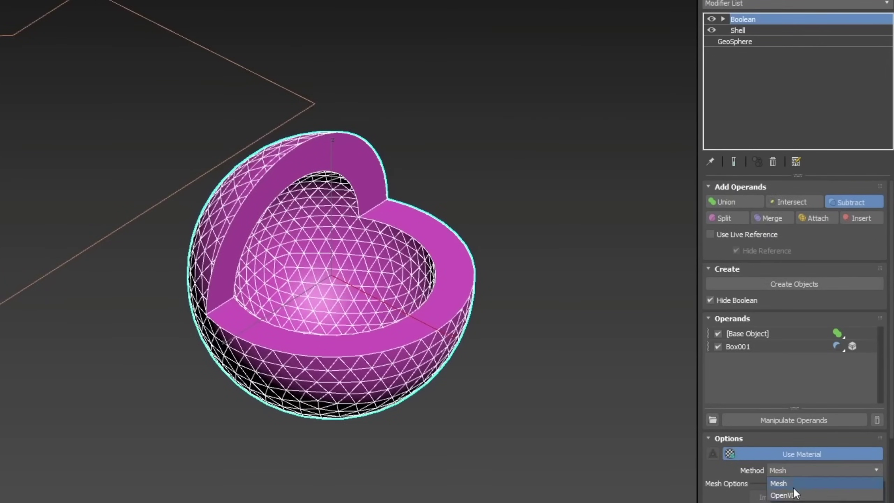
# Step: Switch the Boolean method to OpenVDB with a 0.4 voxel size
pyautogui.click(789, 495)
pyautogui.keyDown('alt'); pyautogui.moveTo(264, 193); pyautogui.dragTo(262, 220, button='middle'); pyautogui.keyUp('alt')
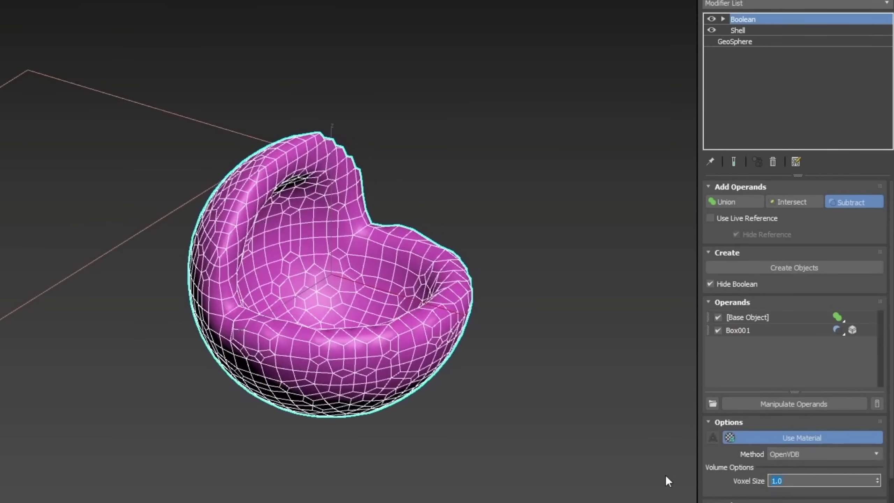
pyautogui.write('0.4')
pyautogui.press('Return')
pyautogui.keyDown('alt'); pyautogui.moveTo(510, 355); pyautogui.dragTo(383, 259, button='middle'); pyautogui.keyUp('alt')
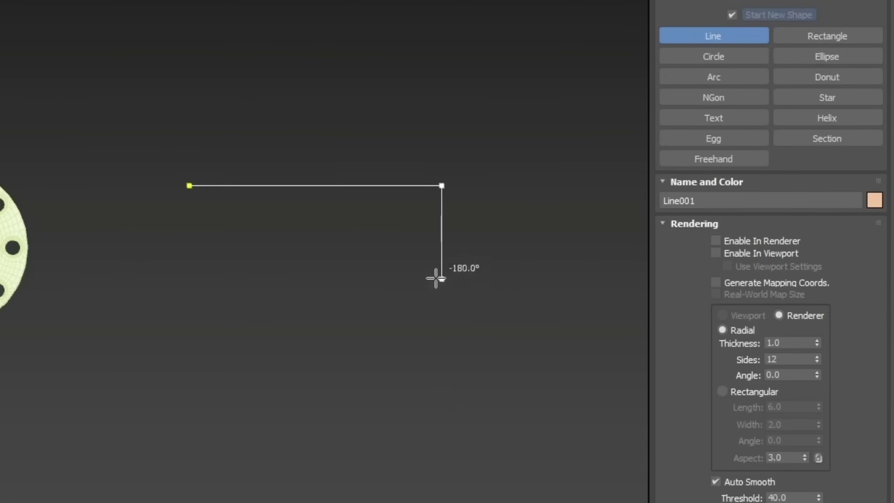
# Step: Place the corner vertex of the angle-snapped line so Line001 closes into an outline
pyautogui.click(525, 250)
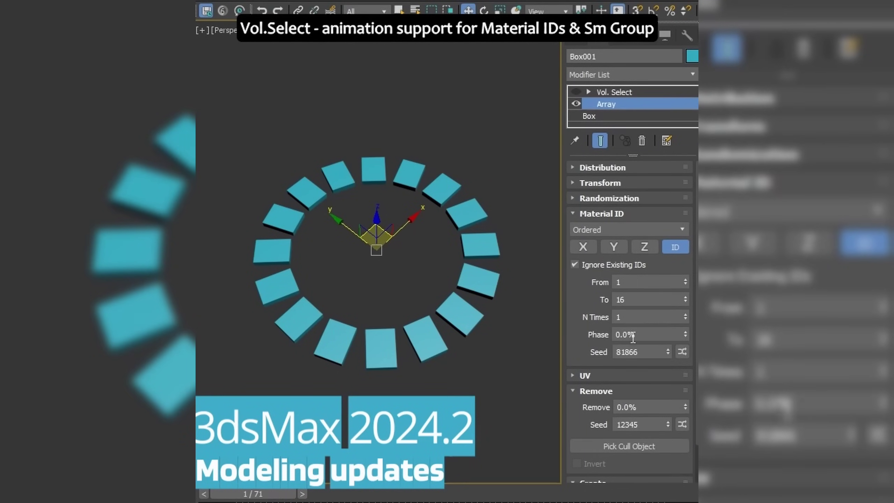
# Step: Activate the Material ID Vol. Select modifier and scrub frames 10–43 to watch the selected box travel the ring
pyautogui.click(615, 92)
pyautogui.moveTo(252, 494); pyautogui.dragTo(496, 496)
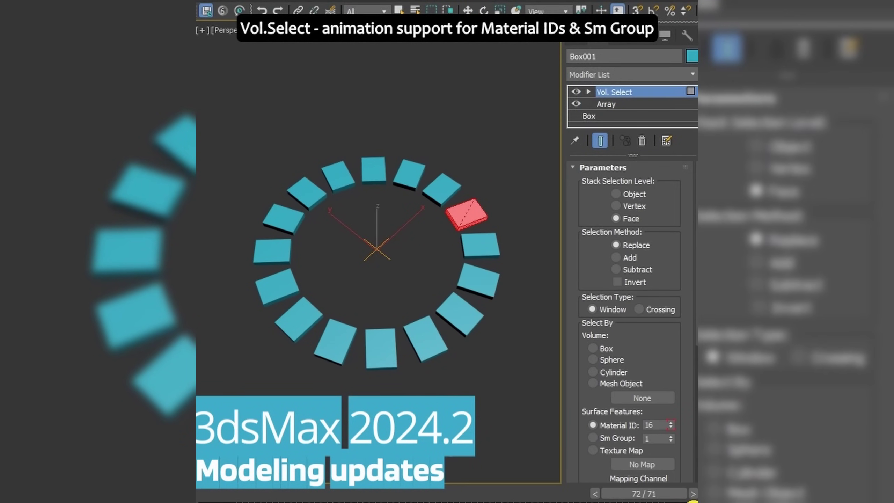
pyautogui.moveTo(627, 498); pyautogui.dragTo(545, 490)
pyautogui.moveTo(626, 490); pyautogui.dragTo(688, 479)
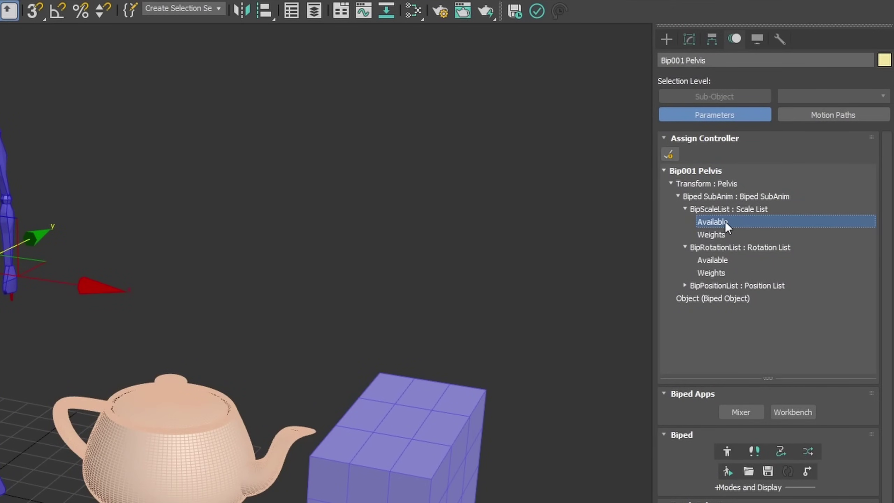
# Step: Step through the biped pelvis's Scale and Rotation list controller entries
pyautogui.press('Up')
pyautogui.press('Up')
pyautogui.press('Down')
pyautogui.press('Down')
pyautogui.press('Down')
pyautogui.press('Down')
pyautogui.press('Down')
pyautogui.press('Down')
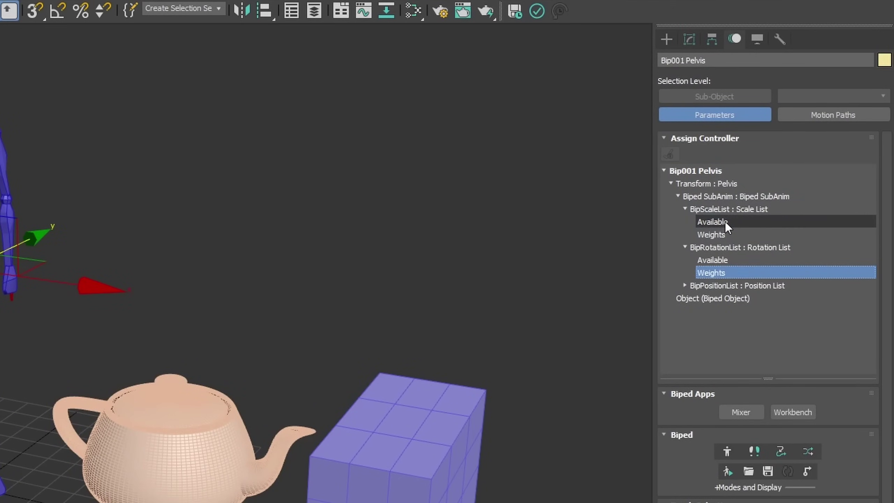
pyautogui.press('Up')
pyautogui.press('Up')
pyautogui.press('Up')
pyautogui.press('Up')
pyautogui.press('Up')
pyautogui.press('Down')
pyautogui.press('Down')
pyautogui.press('Down')
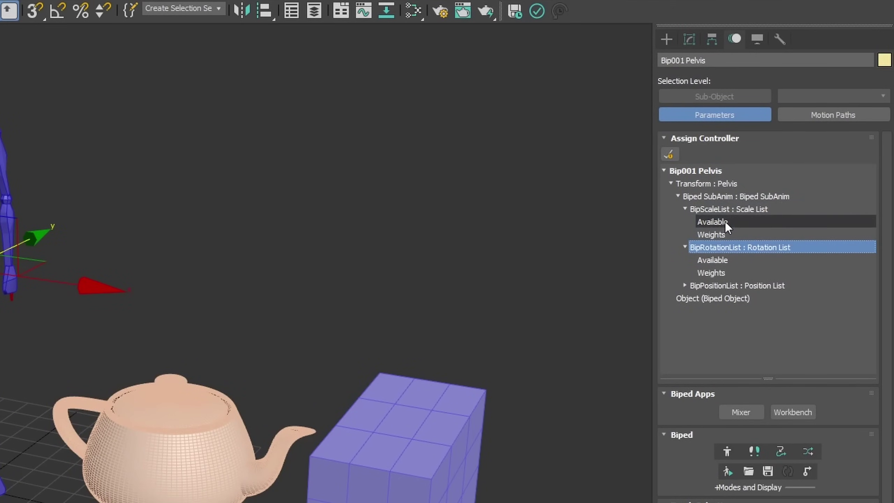
# Step: Select the teapot's Position XYZ controller and browse the position controller list toward Bezier Position
pyautogui.click(169, 424)
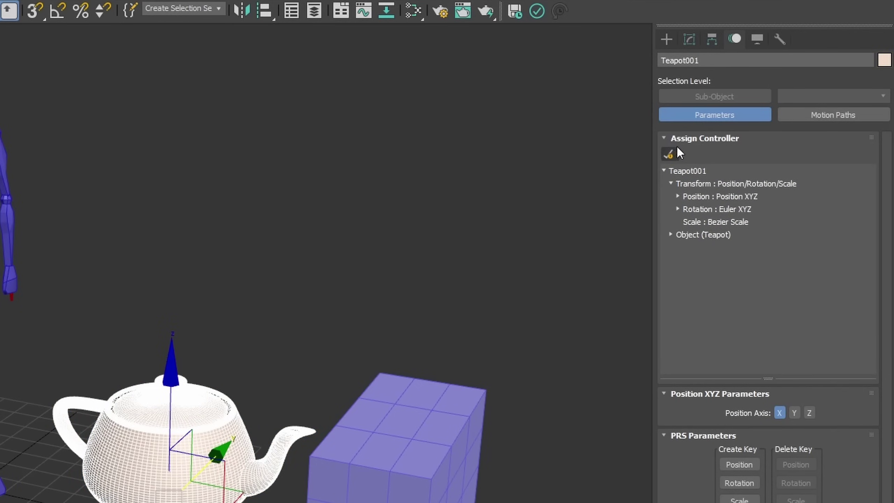
pyautogui.click(710, 181)
pyautogui.press('Down')
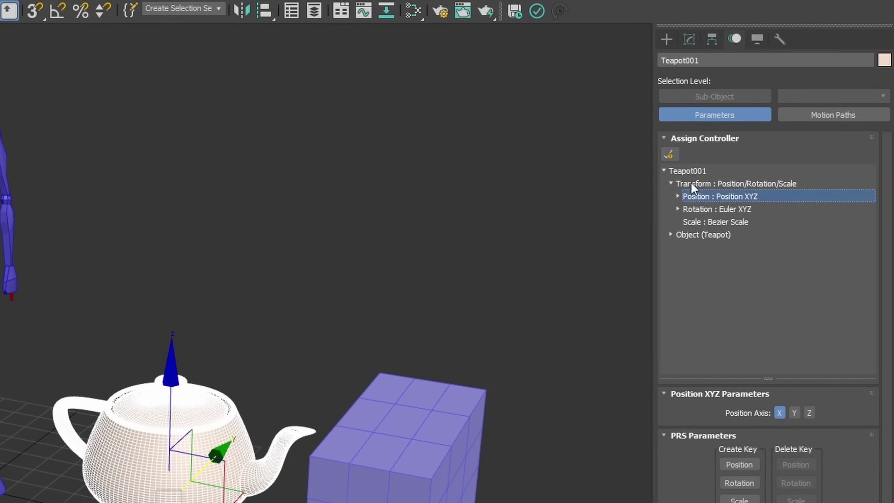
pyautogui.click(669, 155)
pyautogui.moveTo(208, 301); pyautogui.dragTo(443, 150)
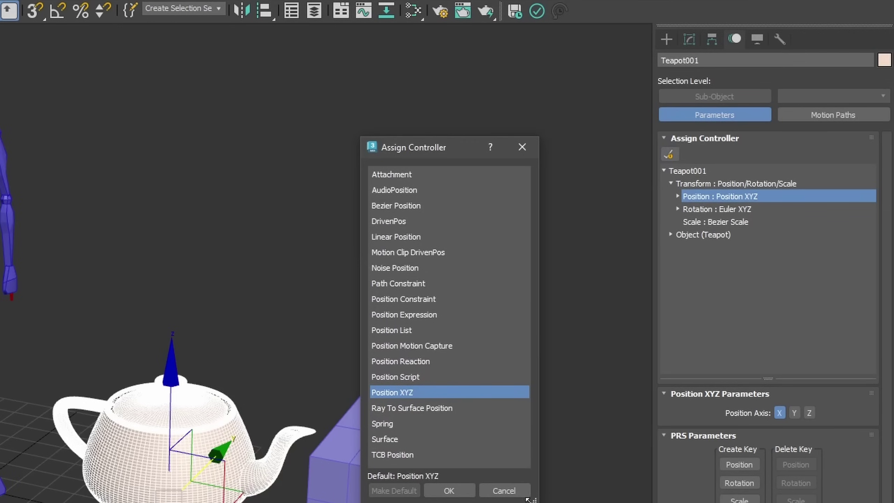
pyautogui.moveTo(528, 499)
pyautogui.mouseDown()
pyautogui.moveTo(639, 502)
pyautogui.moveTo(539, 502)
pyautogui.mouseUp()
pyautogui.press('b')
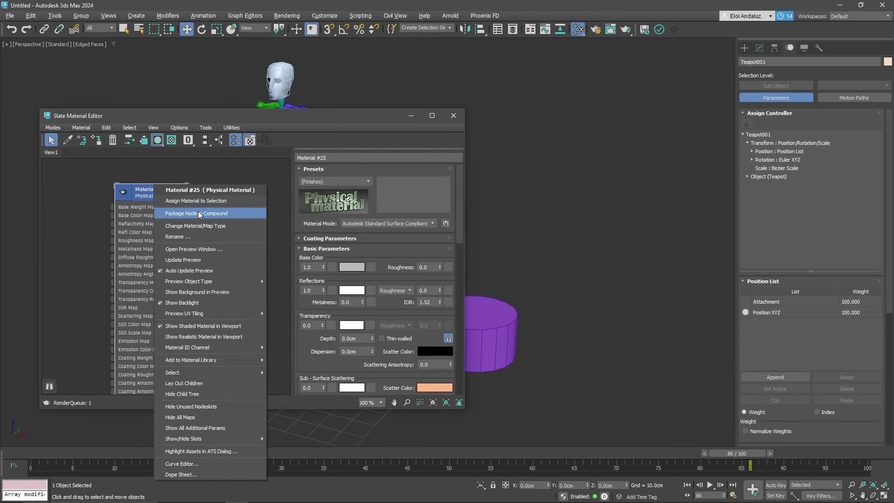
# Step: Assign Material #25 to the teapot and expand its Base Color and Metalness tracks in the controller tree
pyautogui.click(203, 200)
pyautogui.press('m')
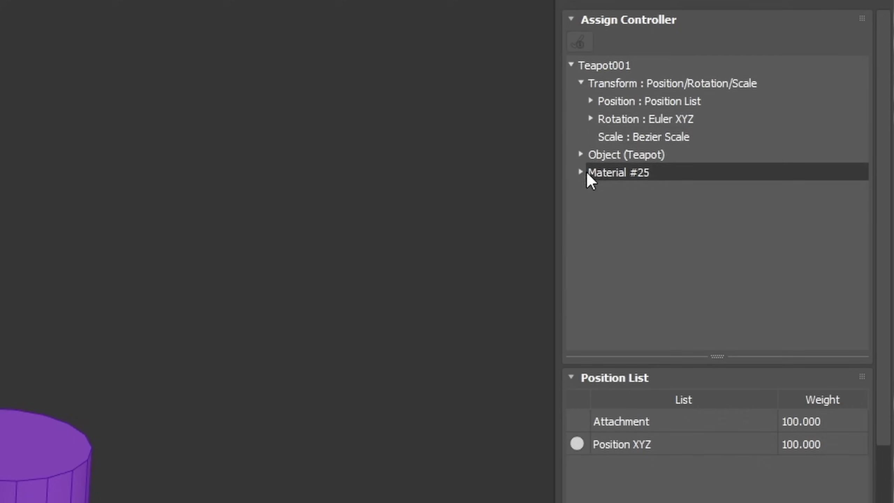
pyautogui.click(747, 185)
pyautogui.click(767, 202)
pyautogui.click(625, 261)
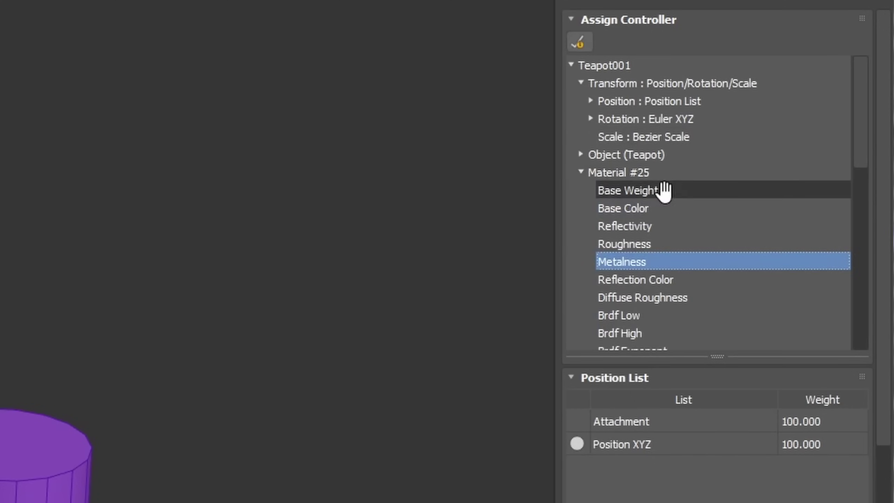
pyautogui.click(638, 208)
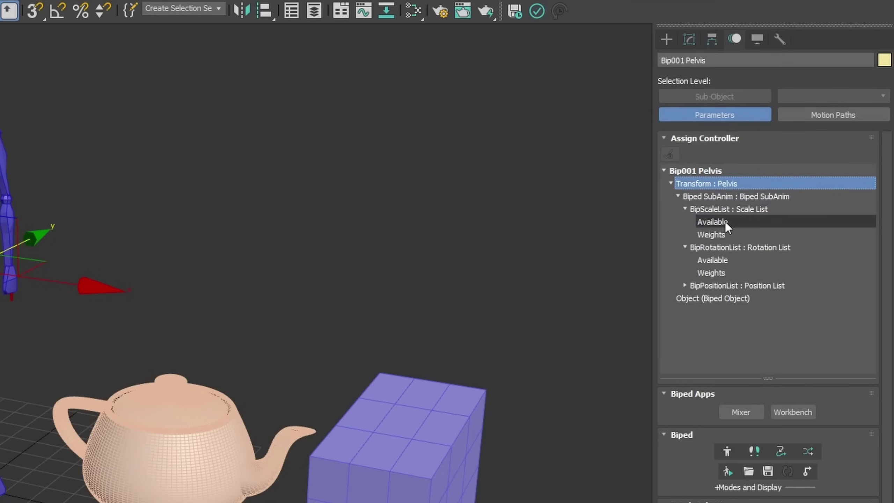
# Step: Step through the pelvis controller tree's scale and rotation list entries
pyautogui.press('Down')
pyautogui.press('Down')
pyautogui.press('Down')
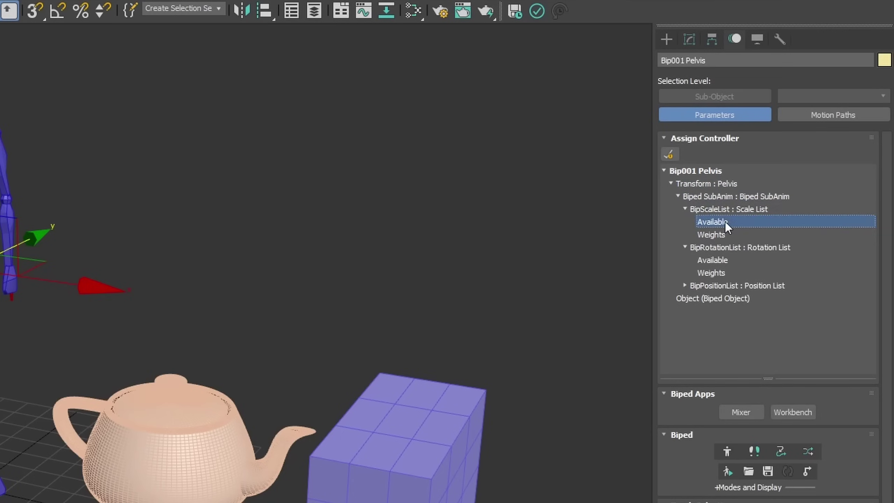
pyautogui.press('Down')
pyautogui.press('Down')
pyautogui.press('Down')
pyautogui.press('Up')
pyautogui.press('Up')
pyautogui.press('Up')
pyautogui.press('Up')
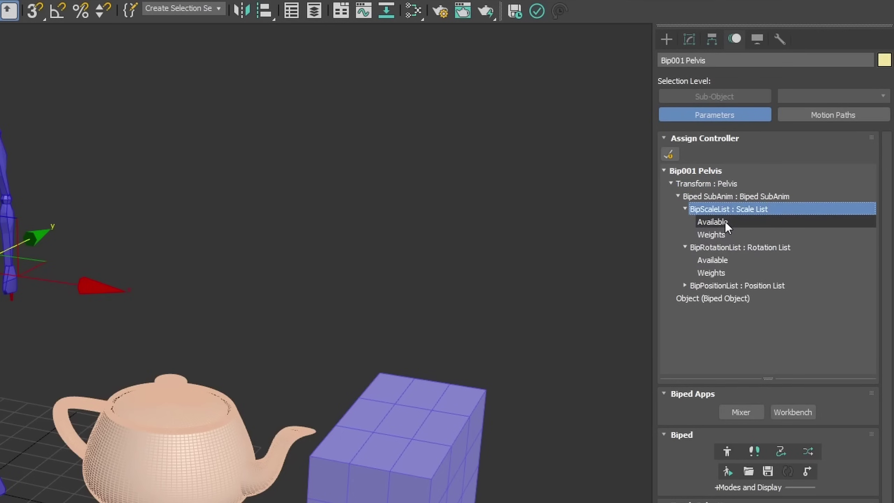
pyautogui.press('Down')
pyautogui.press('Down')
pyautogui.press('Down')
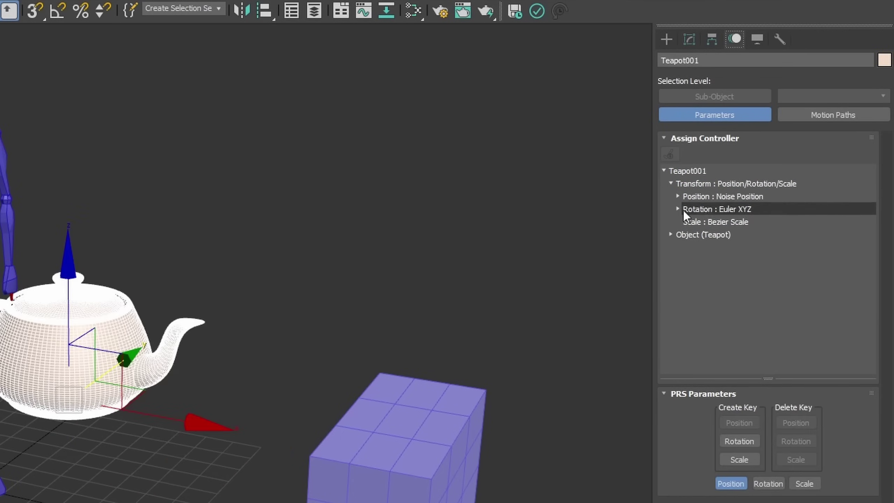
# Step: Review the Noise Position settings, then show the teapot's noise position curves in Track View
pyautogui.doubleClick(708, 198)
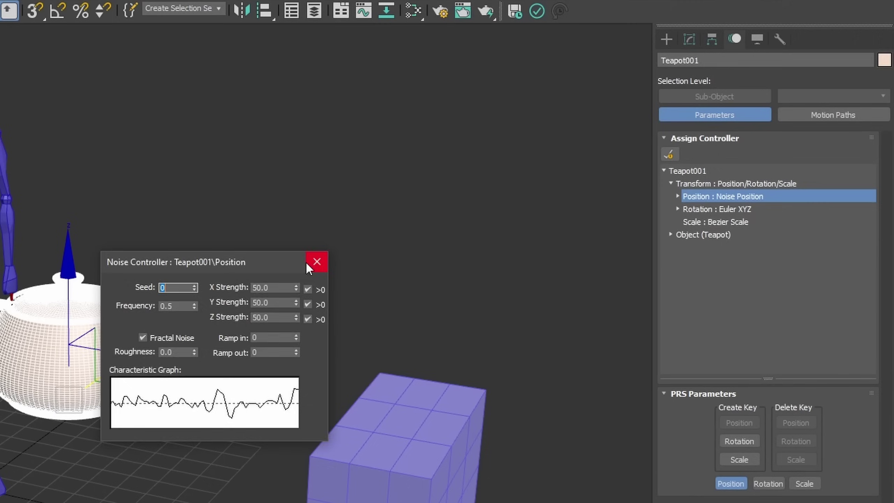
pyautogui.click(309, 266)
pyautogui.rightClick(769, 196)
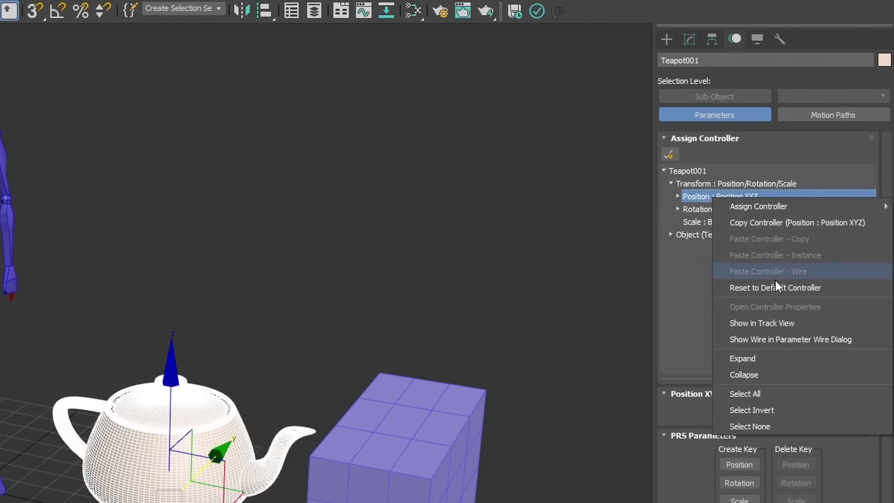
pyautogui.moveTo(775, 206)
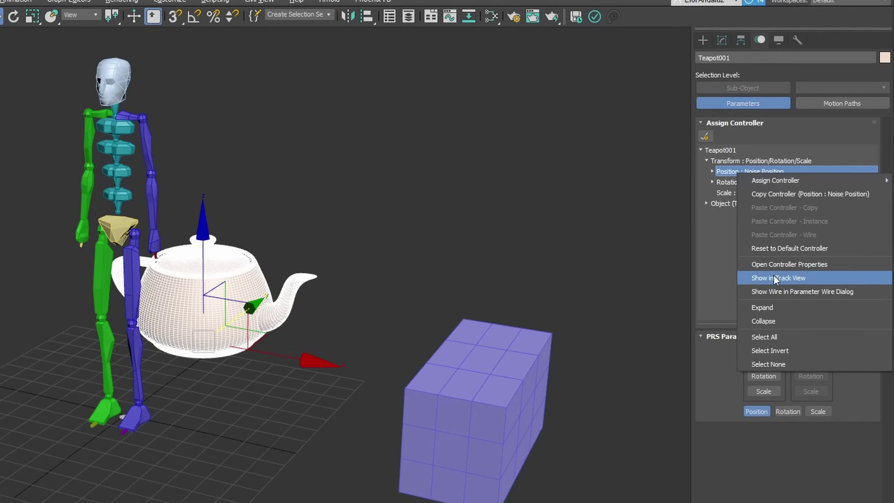
pyautogui.click(764, 281)
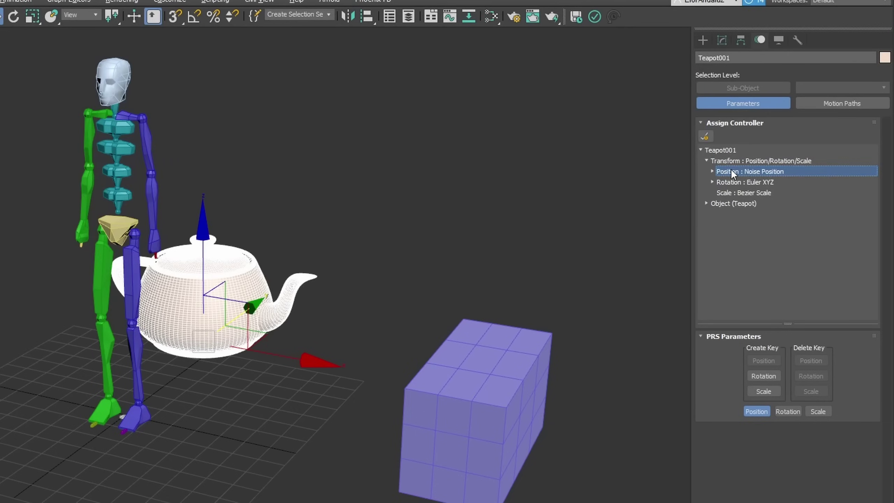
pyautogui.rightClick(732, 171)
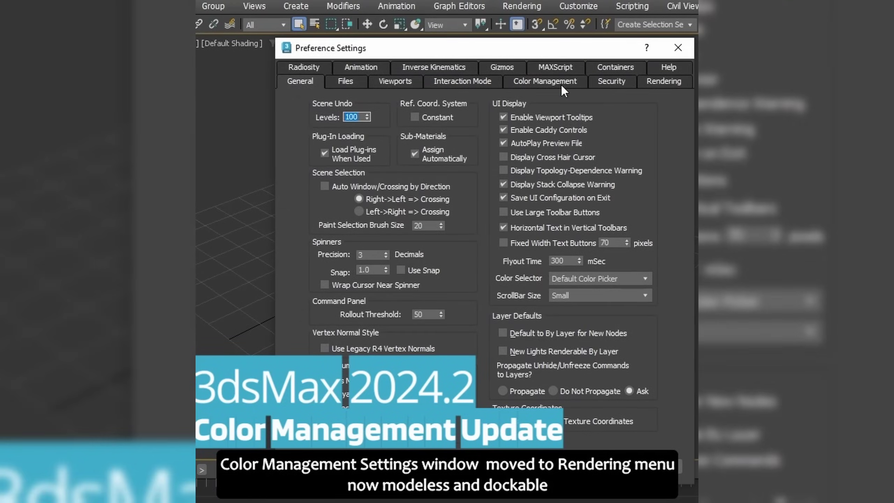
# Step: Close Preferences and set Color Management mode to OCIO - Environment Variable
pyautogui.click(561, 84)
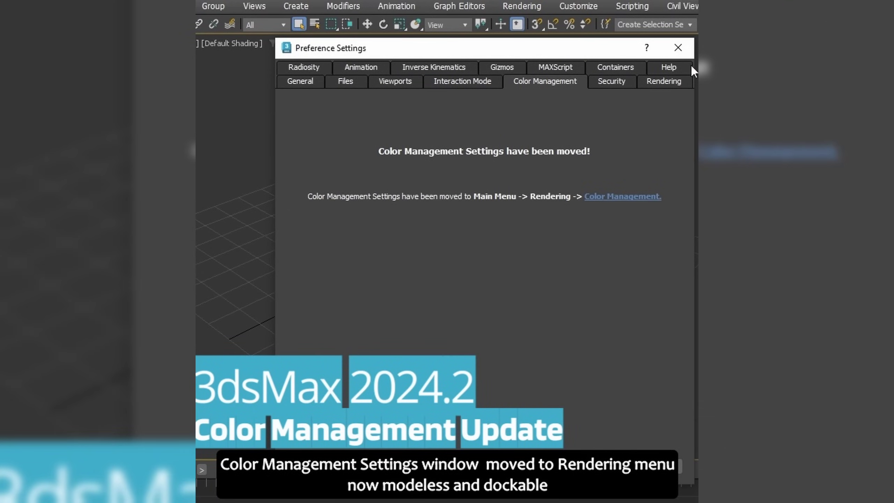
pyautogui.click(677, 48)
pyautogui.click(519, 8)
pyautogui.click(545, 393)
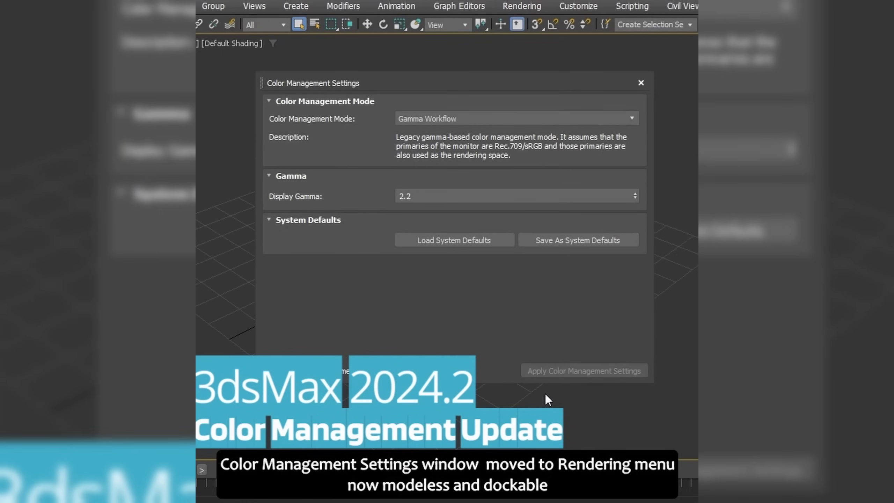
pyautogui.click(539, 121)
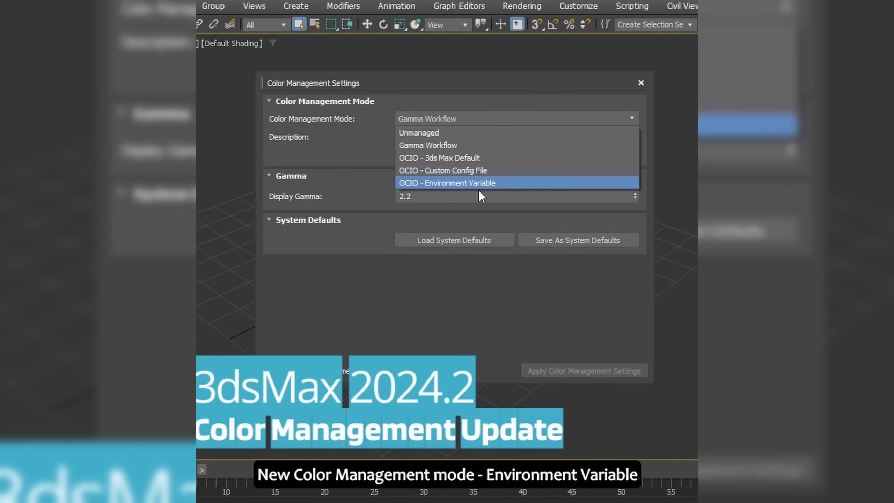
pyautogui.click(533, 183)
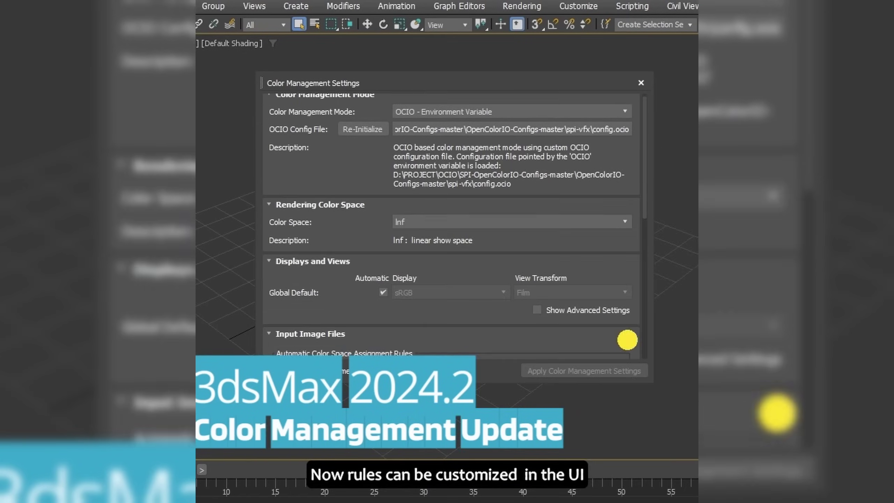
# Step: Add an input-image rule named myrule with its pattern and Inf colour space
pyautogui.scroll(-5, 494, 171)
pyautogui.click(494, 170)
pyautogui.write('myrule')
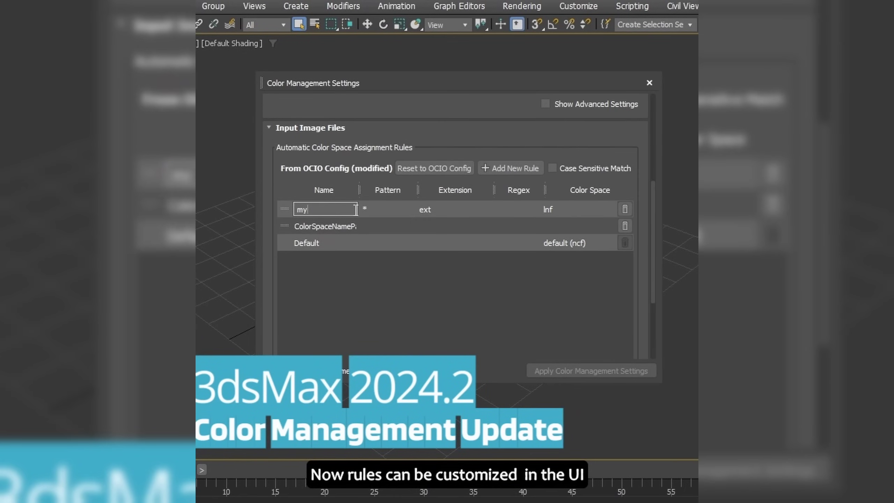
pyautogui.doubleClick(393, 215)
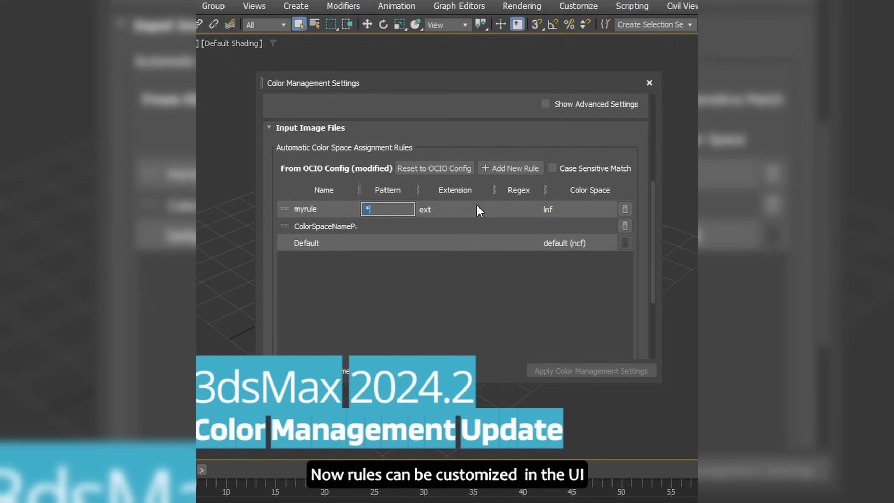
pyautogui.press('Tab')
pyautogui.press('Tab')
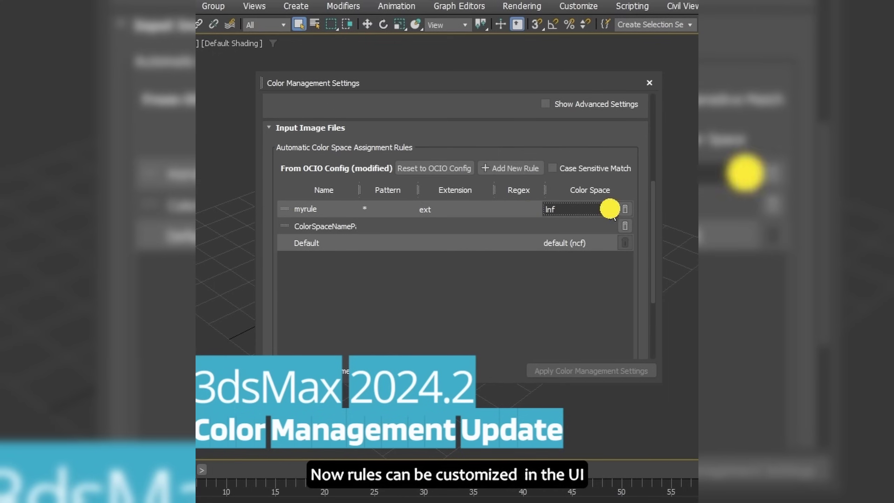
pyautogui.click(610, 209)
pyautogui.click(468, 316)
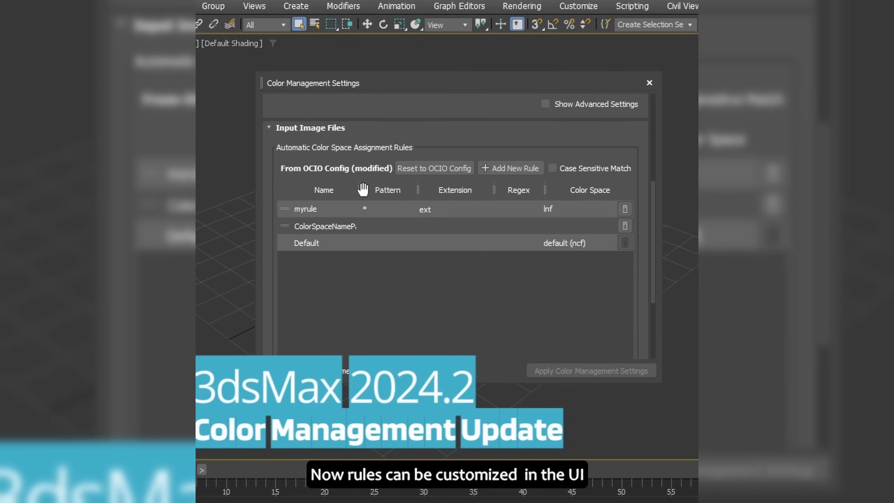
# Step: Reorder myrule, delete the ColorSpaceNamePathSearch rule, and add Rule 01 and Rule 02
pyautogui.moveTo(362, 190); pyautogui.dragTo(404, 191)
pyautogui.moveTo(285, 209); pyautogui.dragTo(289, 241)
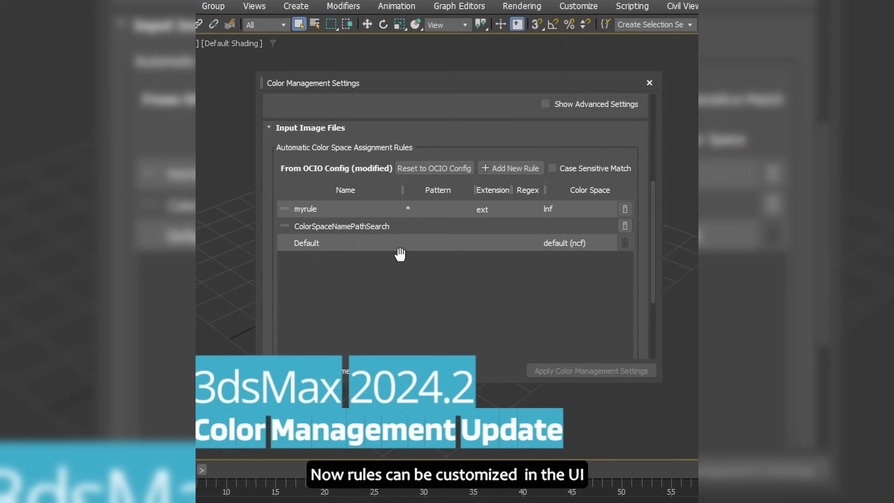
pyautogui.click(625, 225)
pyautogui.click(497, 169)
pyautogui.click(497, 168)
pyautogui.click(383, 295)
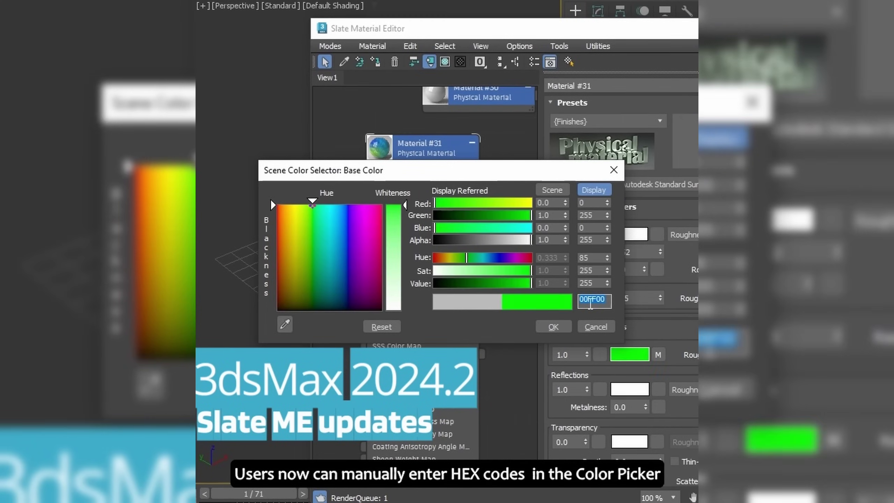
# Step: Set the base colour to hex A52A2A, then to cyan 00FFFF, and confirm
pyautogui.write('A52A2A')
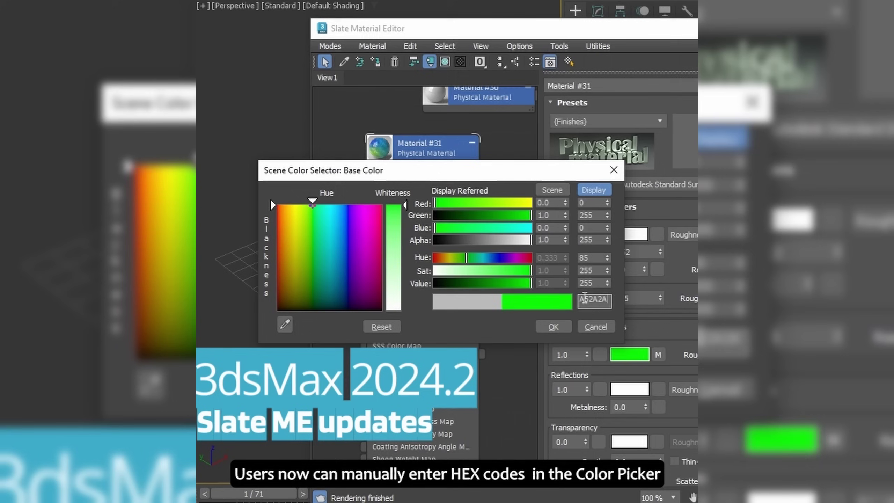
pyautogui.press('Return')
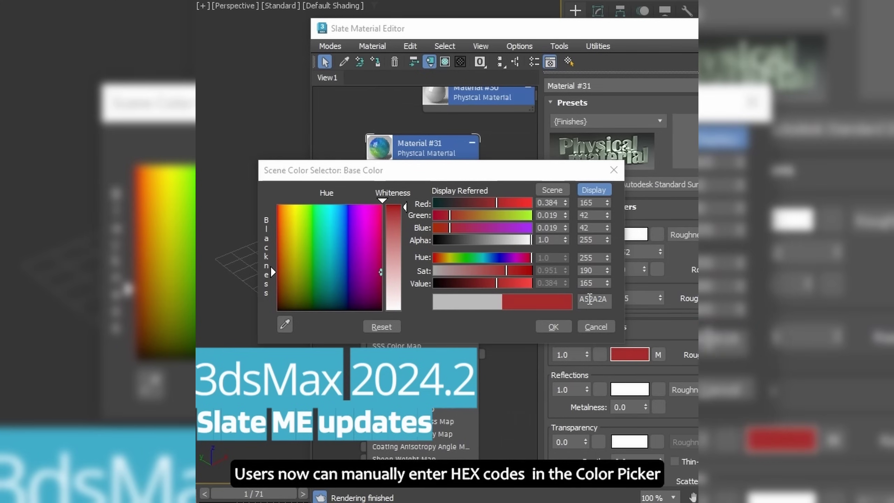
pyautogui.write('00FFFF')
pyautogui.press('Return')
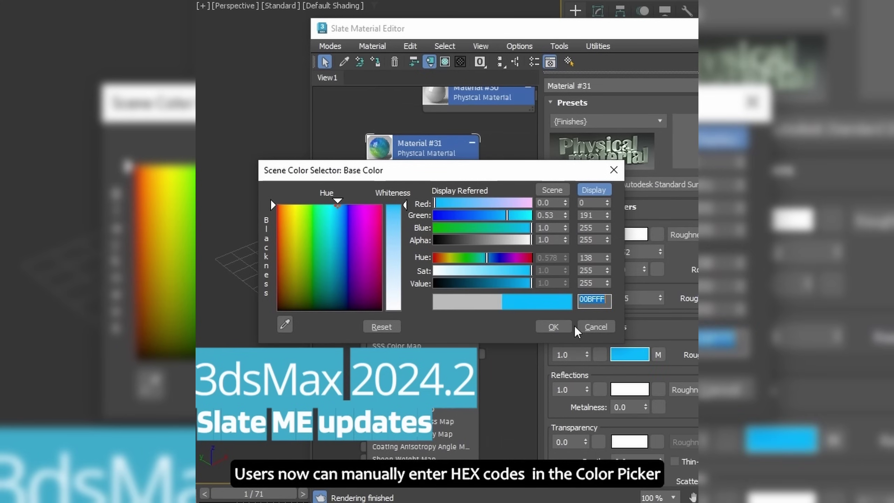
pyautogui.click(553, 326)
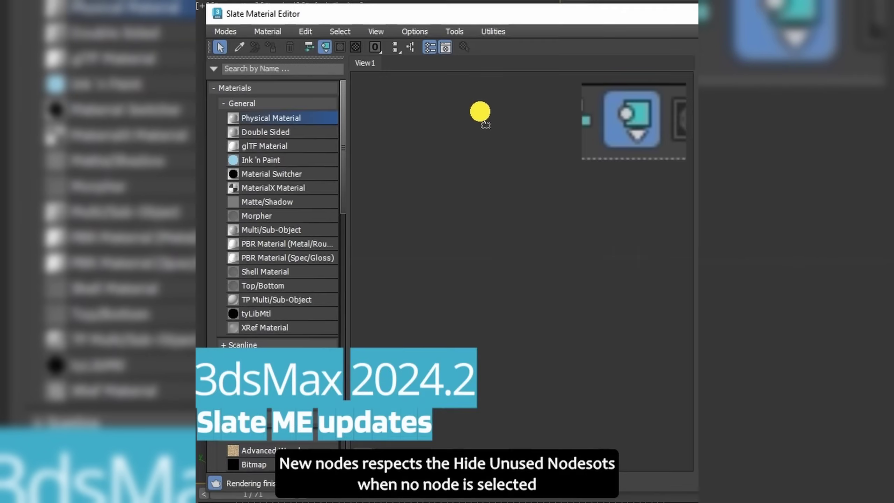
# Step: Add Physical Material #31 and Bitmap Map #6 nodes, and show the shaded material on the teapot
pyautogui.moveTo(479, 116); pyautogui.dragTo(503, 107)
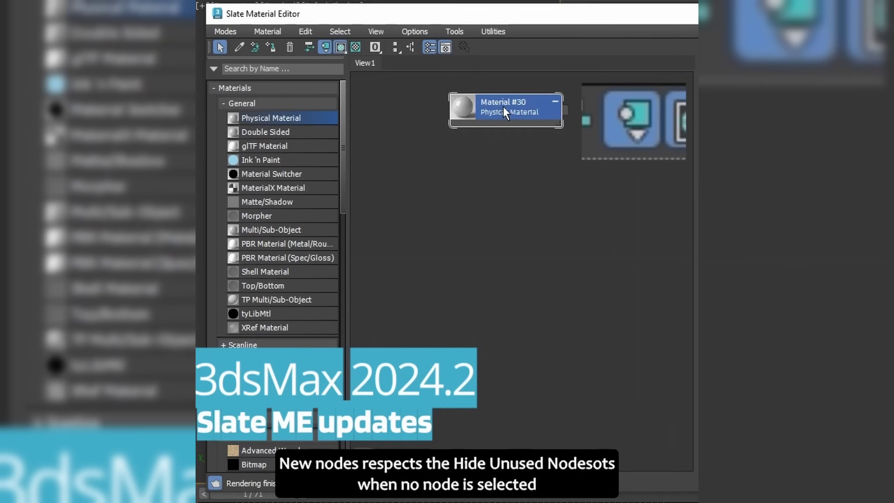
pyautogui.click(325, 46)
pyautogui.moveTo(271, 117); pyautogui.dragTo(503, 168)
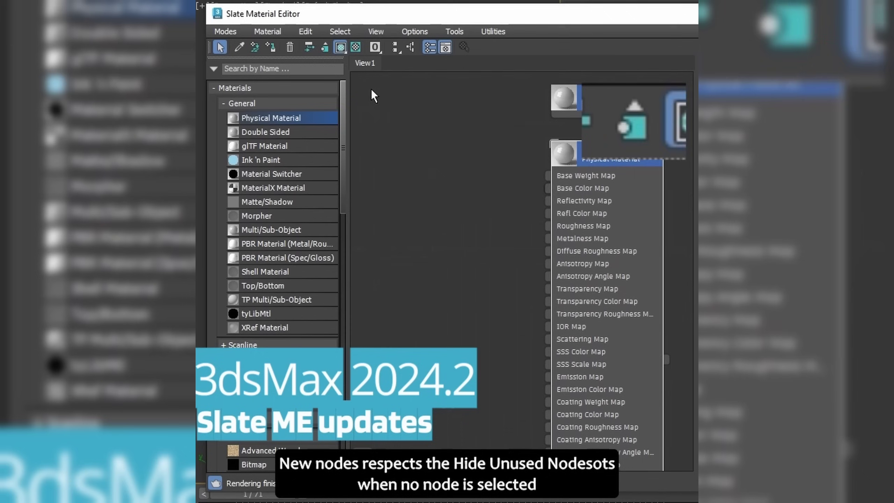
pyautogui.click(324, 47)
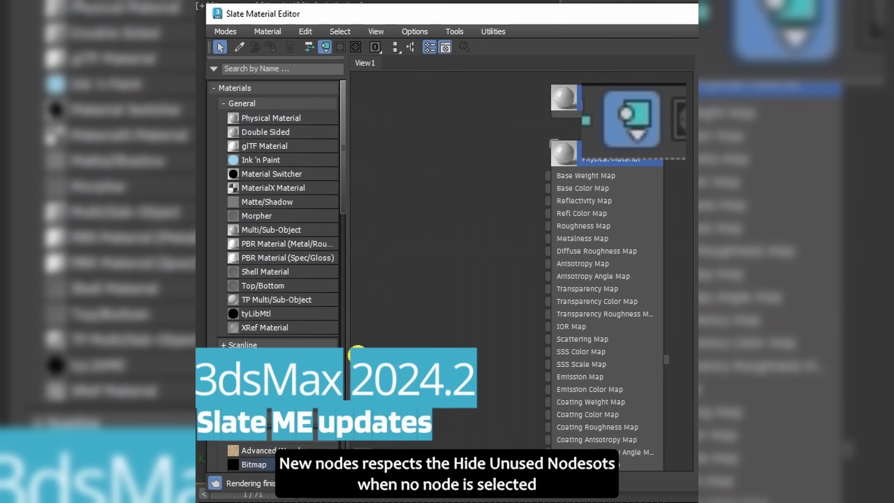
pyautogui.moveTo(254, 464); pyautogui.dragTo(546, 187)
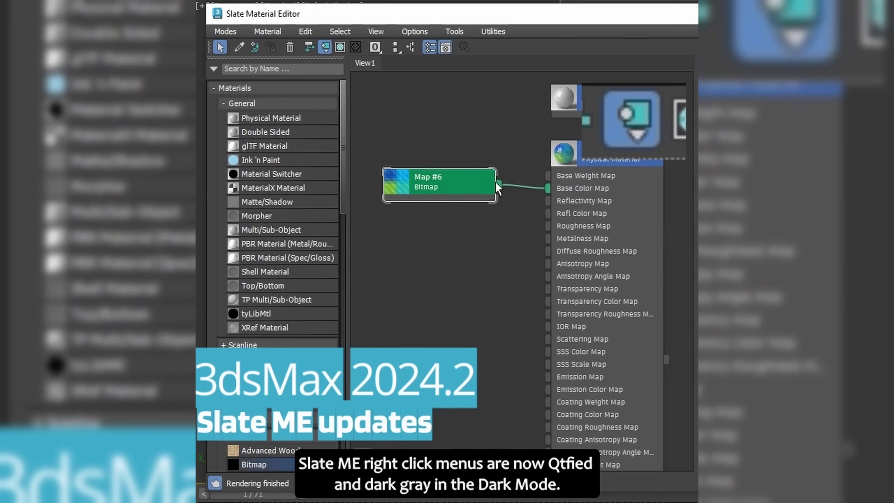
pyautogui.rightClick(457, 187)
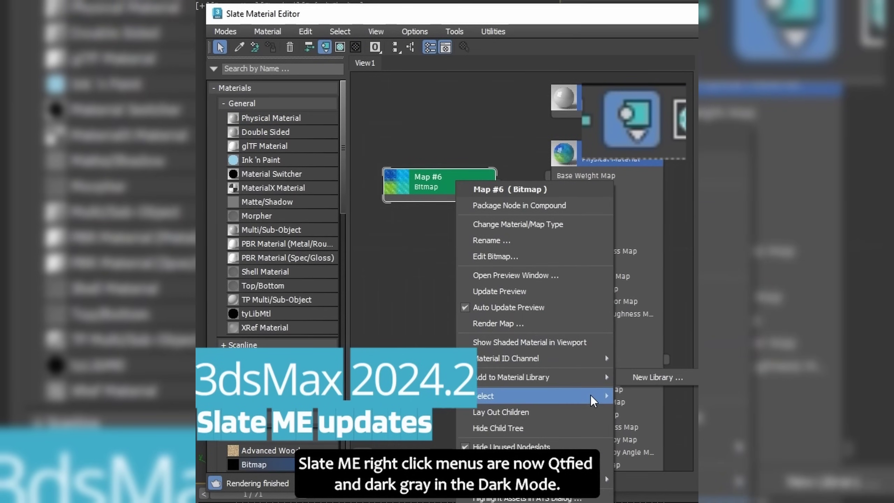
pyautogui.click(595, 414)
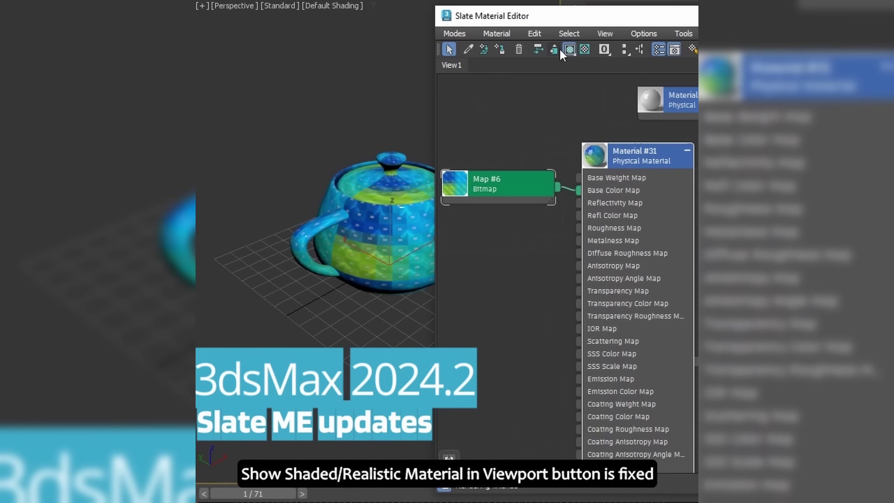
pyautogui.click(570, 49)
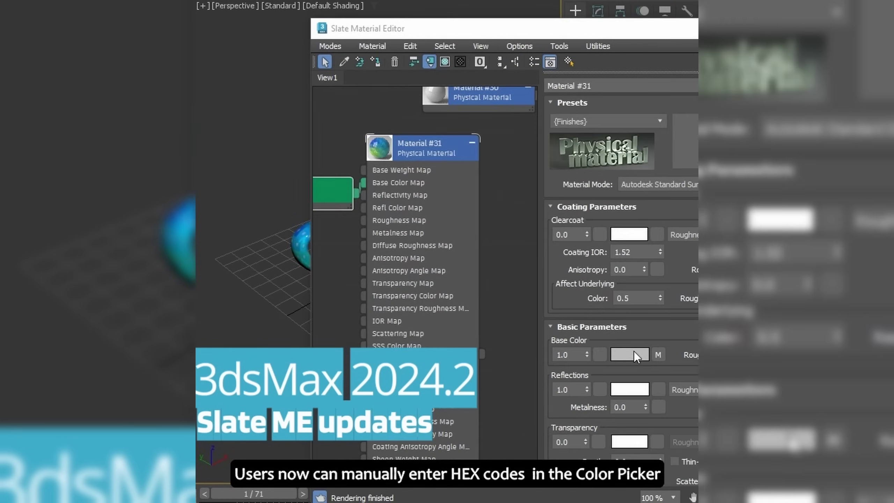
# Step: Set Material #31's base colour to hex 00FF00, then to A52A2A
pyautogui.click(631, 353)
pyautogui.click(592, 299)
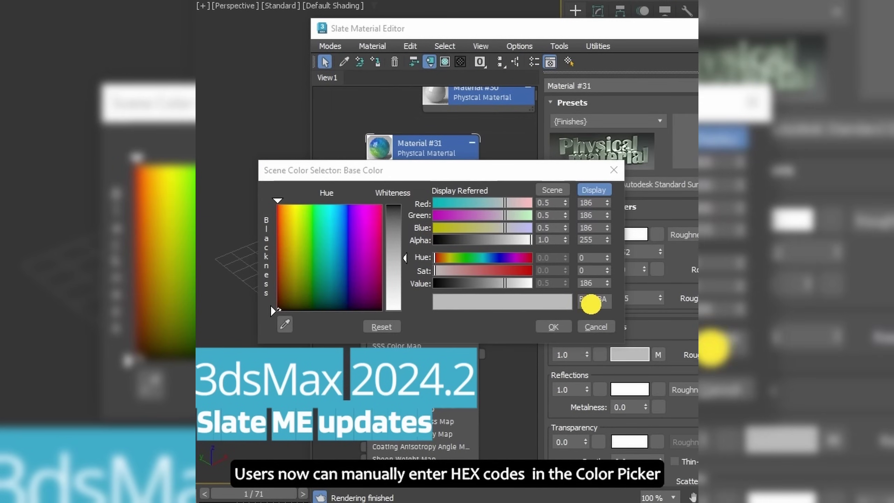
pyautogui.write('00FF00')
pyautogui.press('Return')
pyautogui.write('A52A2A')
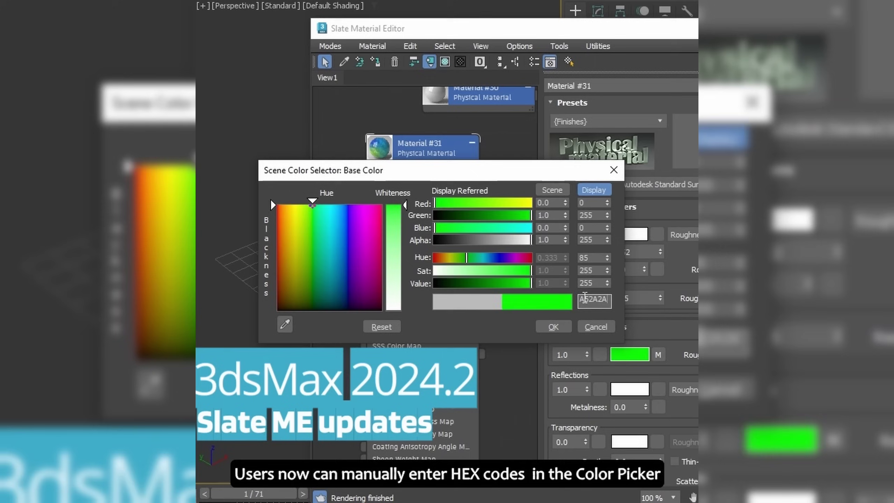
pyautogui.press('Return')
pyautogui.click(587, 299)
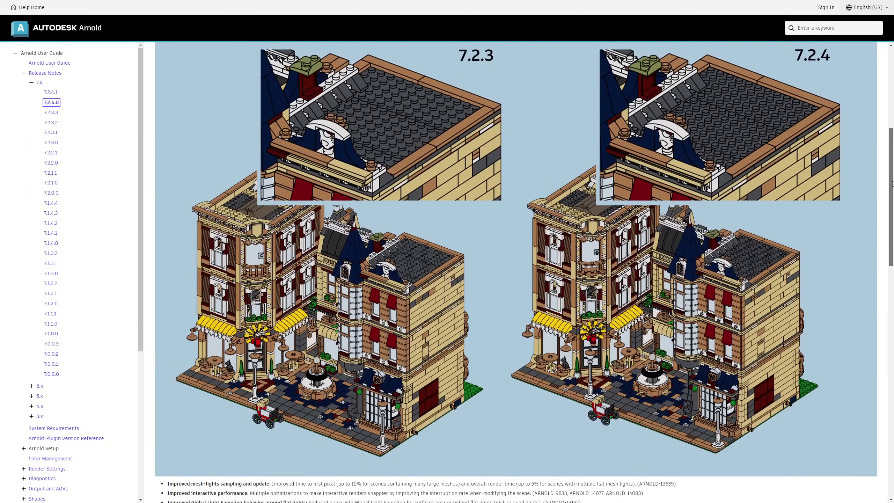
pyautogui.moveTo(893, 182); pyautogui.dragTo(892, 179)
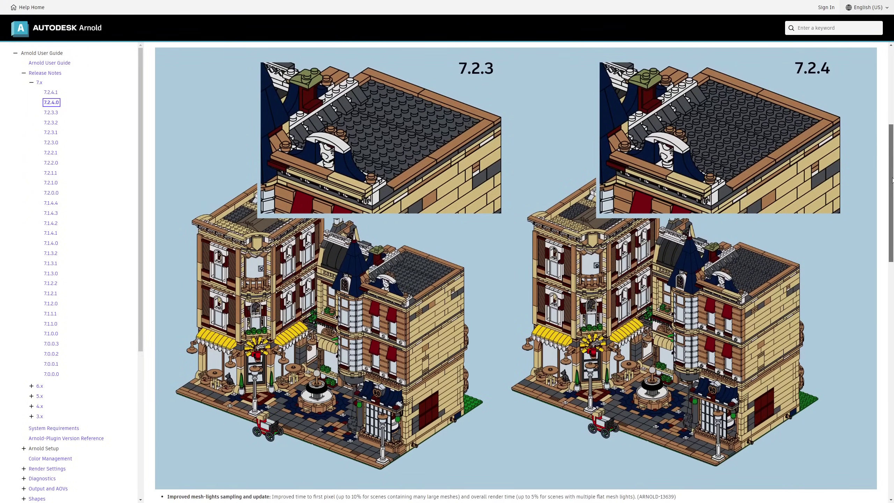
pyautogui.moveTo(892, 179); pyautogui.dragTo(893, 289)
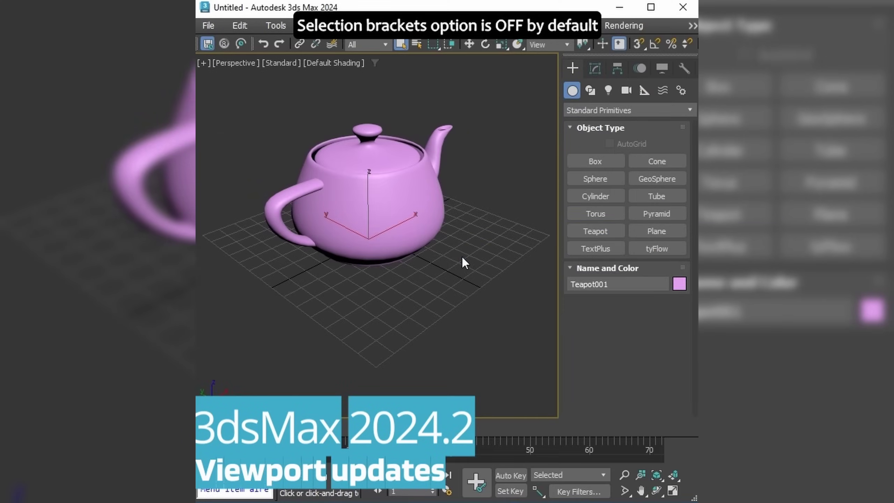
# Step: Check the active viewport's preferences from the shading menu
pyautogui.click(334, 63)
pyautogui.click(359, 282)
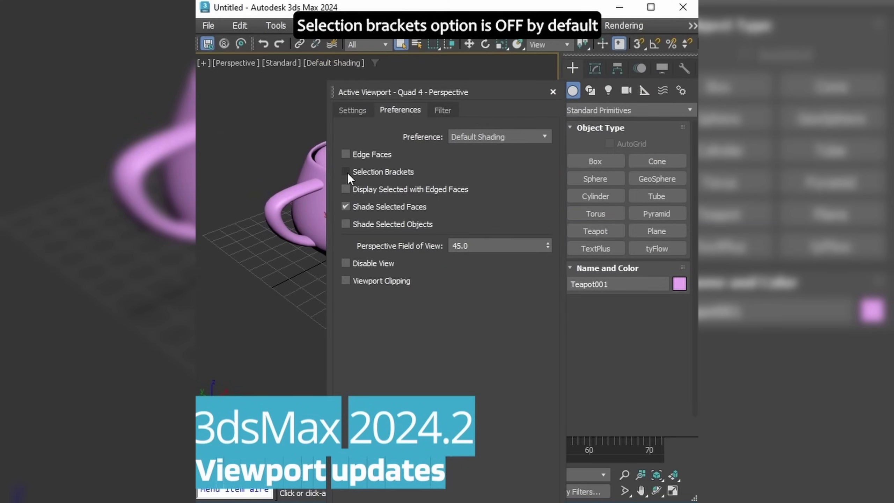
pyautogui.click(552, 92)
# Step: Run csSetVptClipping, enable the clipping plane, raise Near, then reset near/far to 0.0 and 1.0
pyautogui.write('xcs')
pyautogui.press('Down')
pyautogui.press('Down')
pyautogui.press('Return')
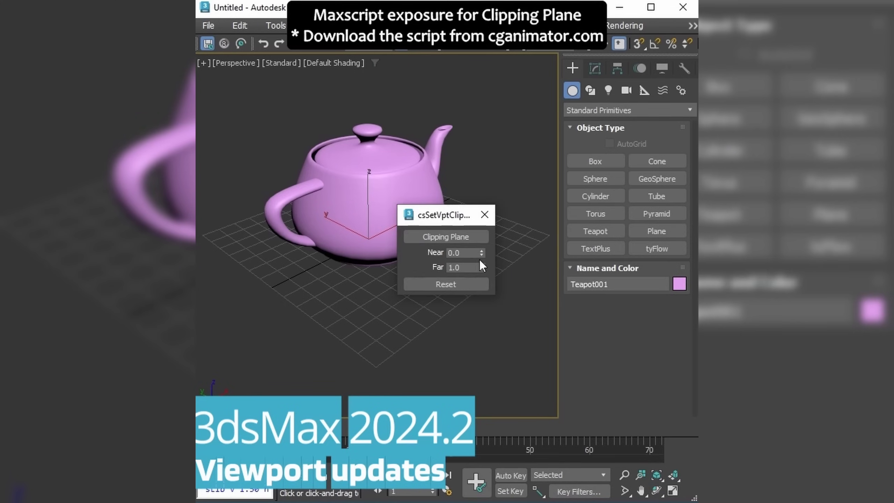
pyautogui.click(452, 240)
pyautogui.moveTo(481, 253); pyautogui.dragTo(470, 215)
pyautogui.click(462, 288)
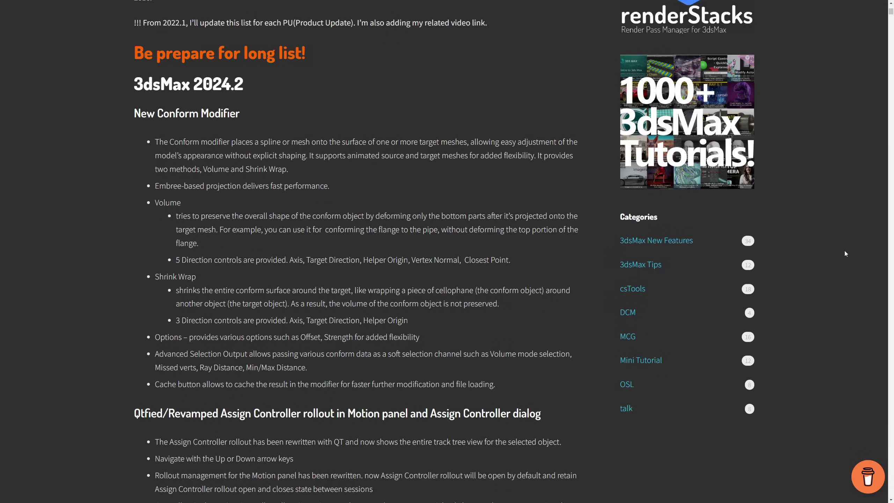
# Step: Scroll the 2024.2 release notes from the Assign Controller changes down to the Modeling section
pyautogui.scroll(-12, 844, 250)
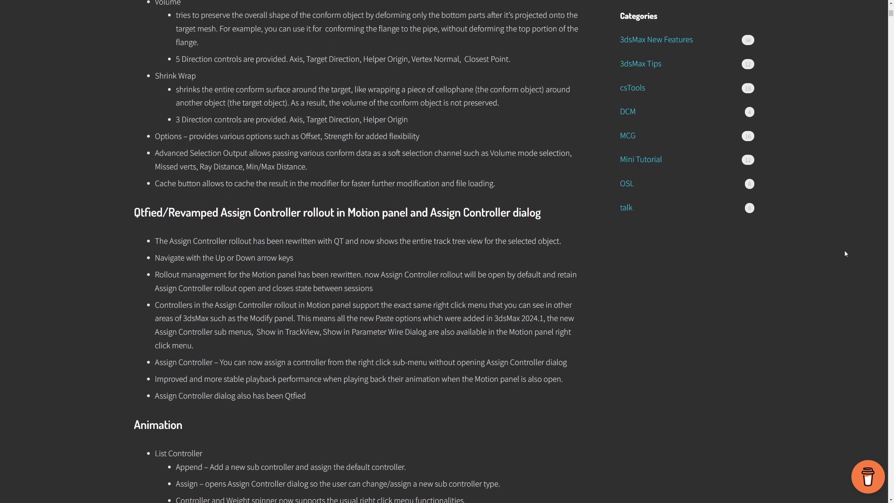
pyautogui.scroll(-20, 844, 251)
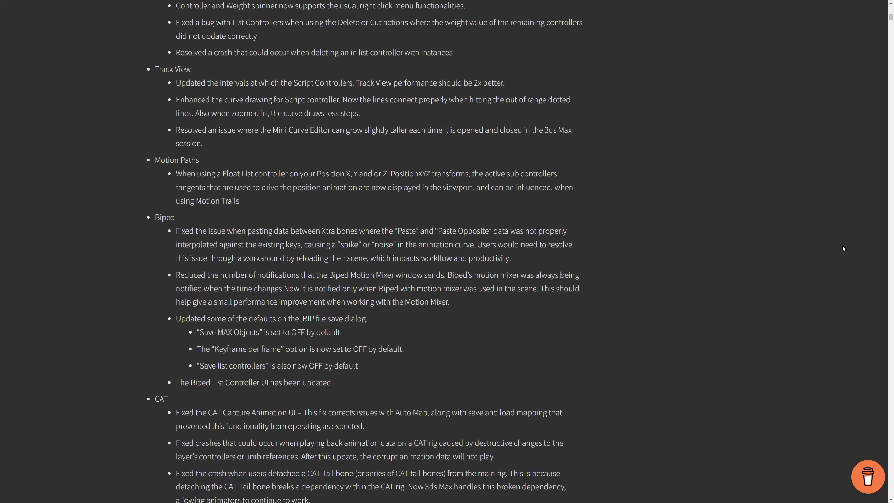
pyautogui.scroll(-2, 844, 249)
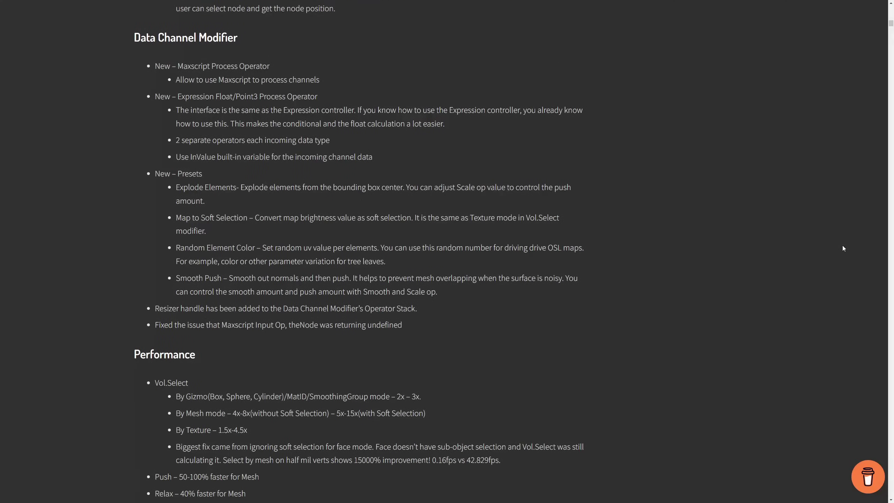
pyautogui.scroll(-8, 844, 248)
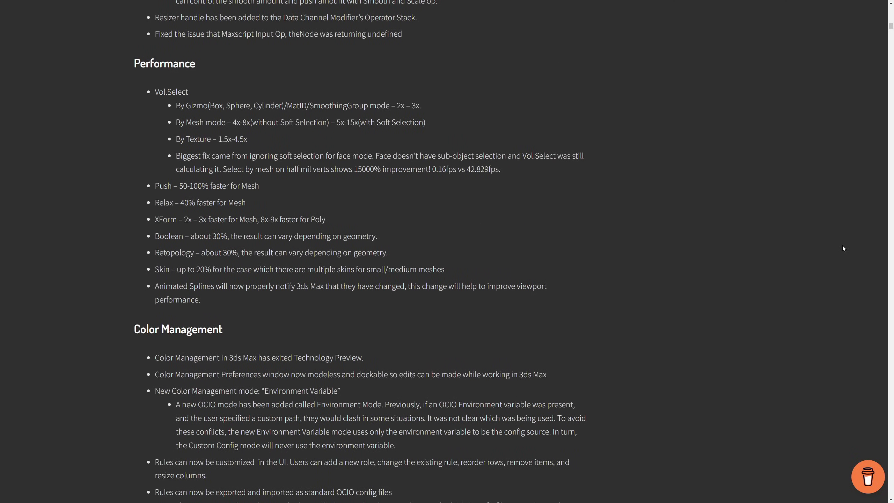
pyautogui.scroll(-7, 844, 249)
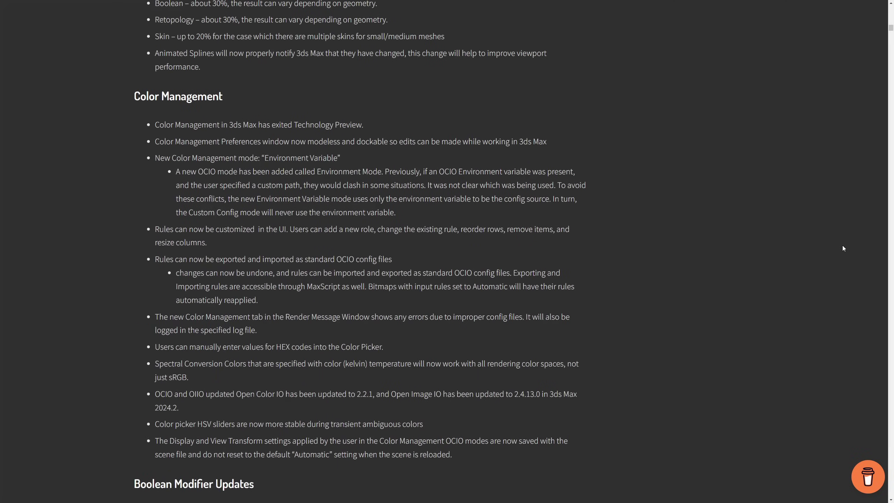
pyautogui.scroll(-12, 843, 248)
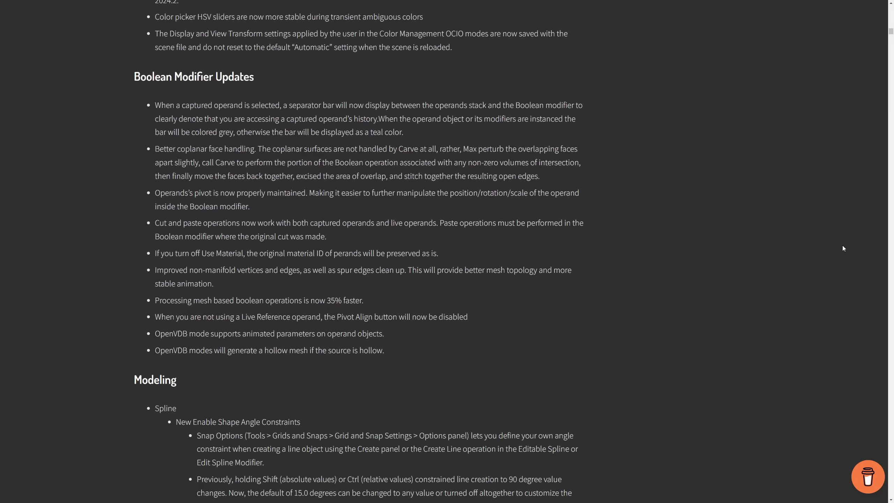
pyautogui.scroll(-10, 844, 248)
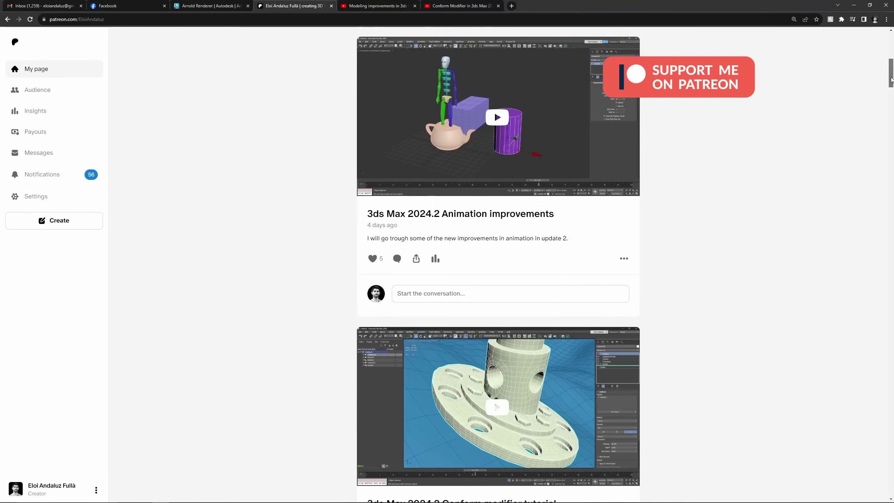
pyautogui.scroll(-5, 889, 90)
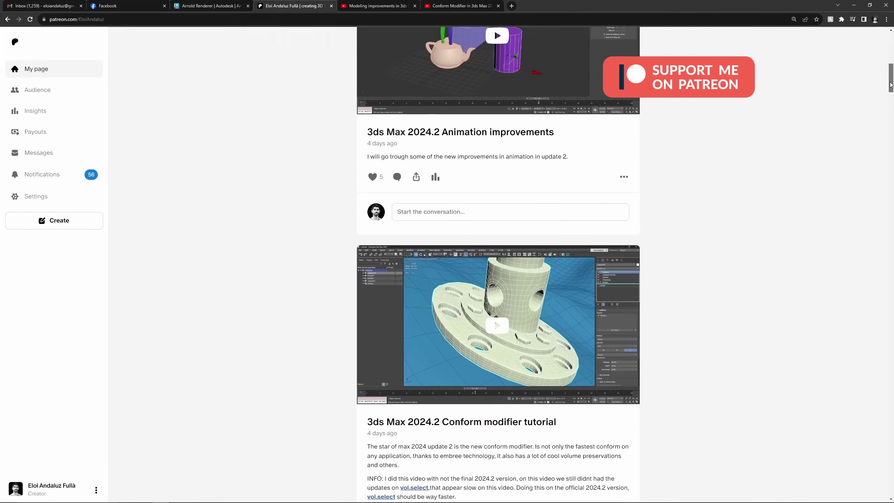
pyautogui.moveTo(889, 90); pyautogui.dragTo(881, 130)
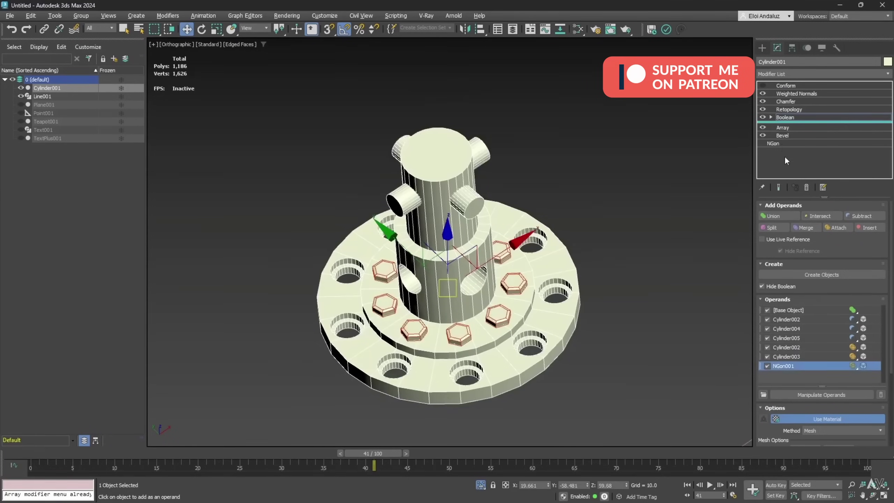
# Step: Raise the Conform modifier's influence to 16.3% so the flange wraps the wavy plane
pyautogui.press('[')
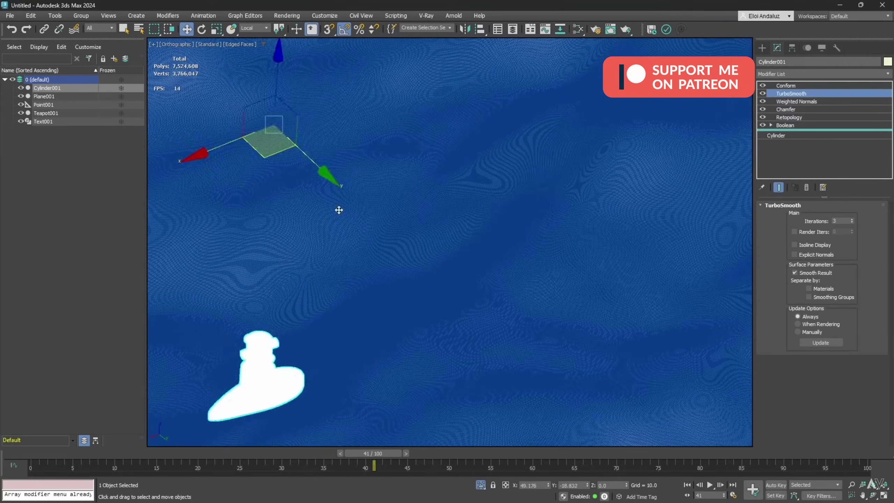
pyautogui.keyDown('alt'); pyautogui.moveTo(339, 210); pyautogui.dragTo(617, 113, button='middle'); pyautogui.keyUp('alt')
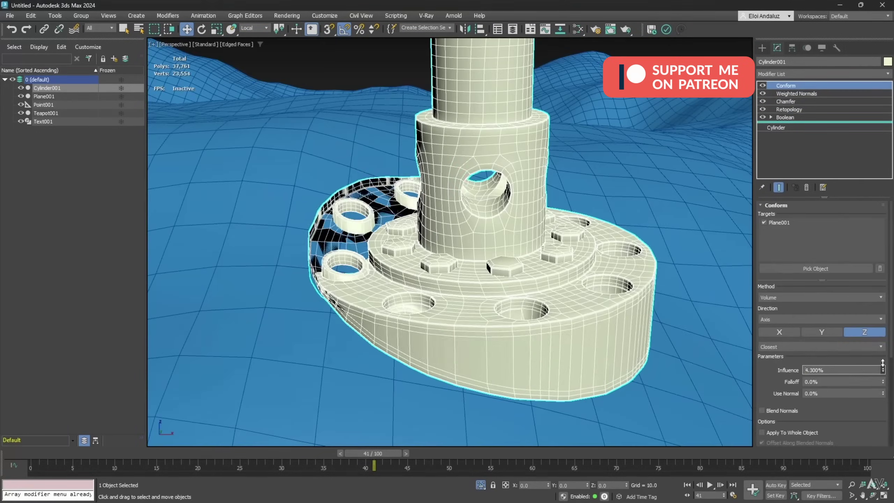
pyautogui.moveTo(883, 363); pyautogui.dragTo(883, 362)
pyautogui.keyDown('alt'); pyautogui.moveTo(373, 233); pyautogui.dragTo(406, 226, button='middle'); pyautogui.keyUp('alt')
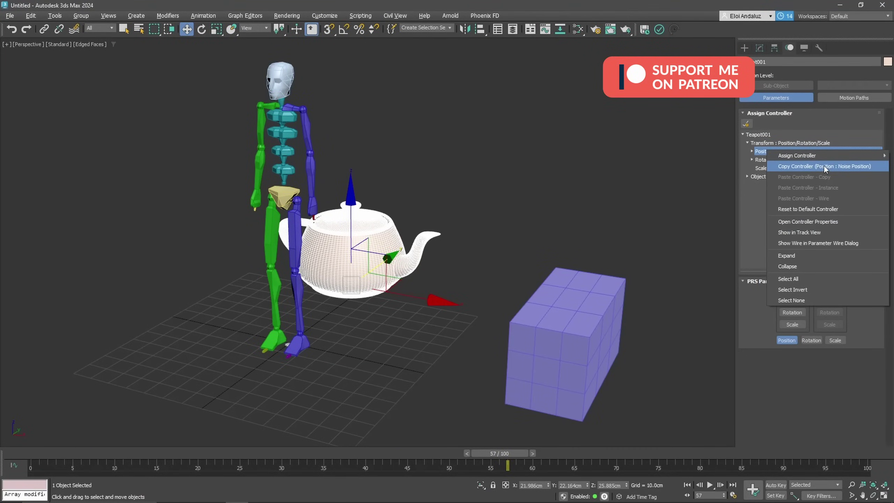
# Step: Copy the teapot's Noise Position controller and paste it onto the box as an instance
pyautogui.click(818, 168)
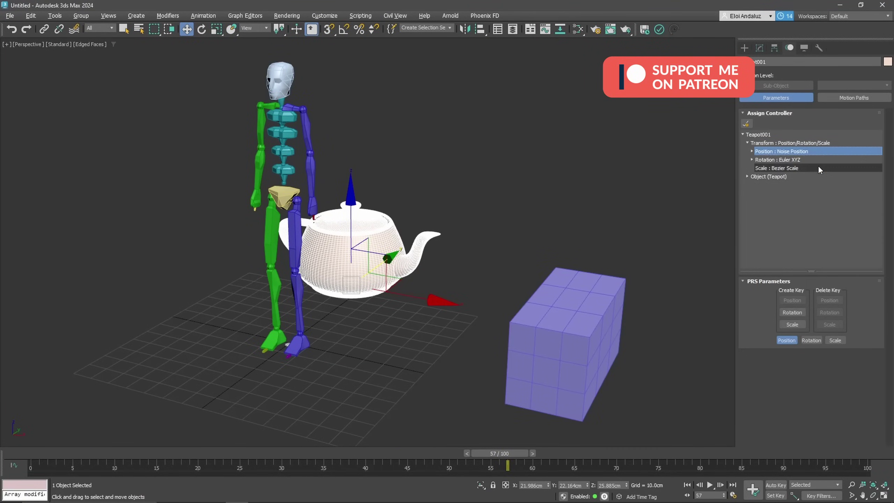
pyautogui.click(568, 325)
pyautogui.rightClick(780, 151)
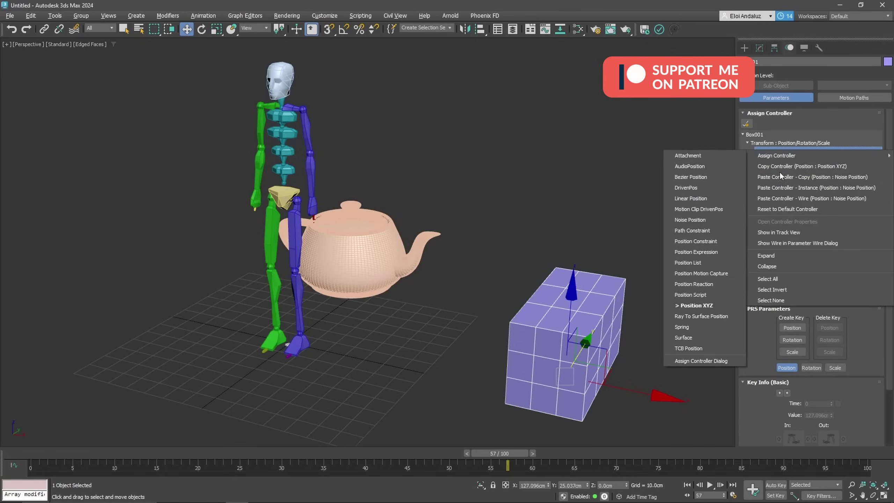
pyautogui.click(796, 189)
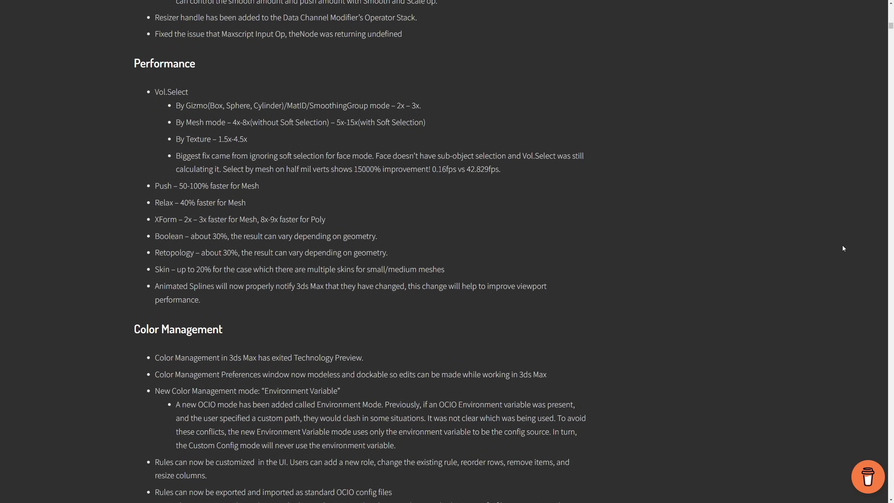
# Step: Scroll past the Modeling, SME and Maxscript notes to the Core and InterOp sections
pyautogui.scroll(-6, 843, 247)
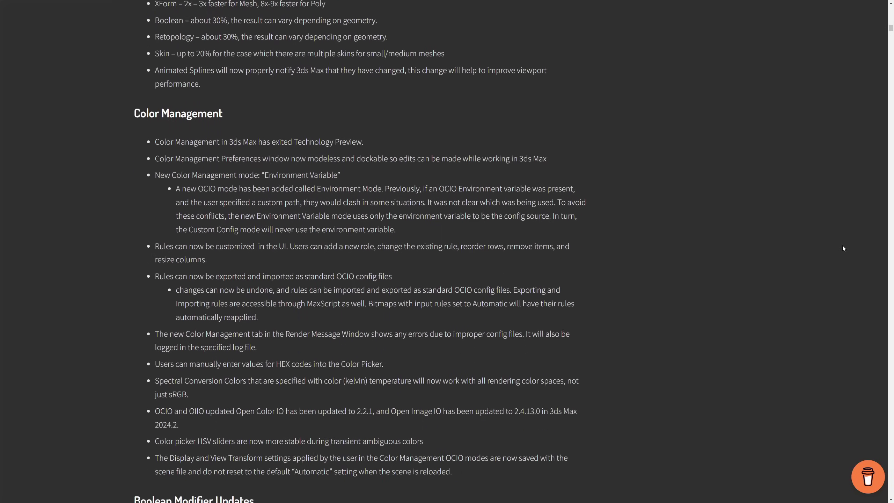
pyautogui.scroll(-13, 844, 248)
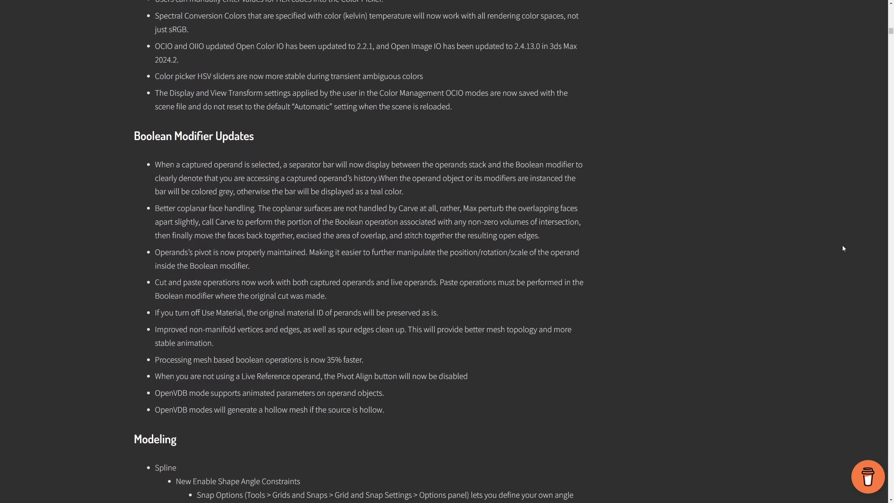
pyautogui.scroll(-8, 844, 248)
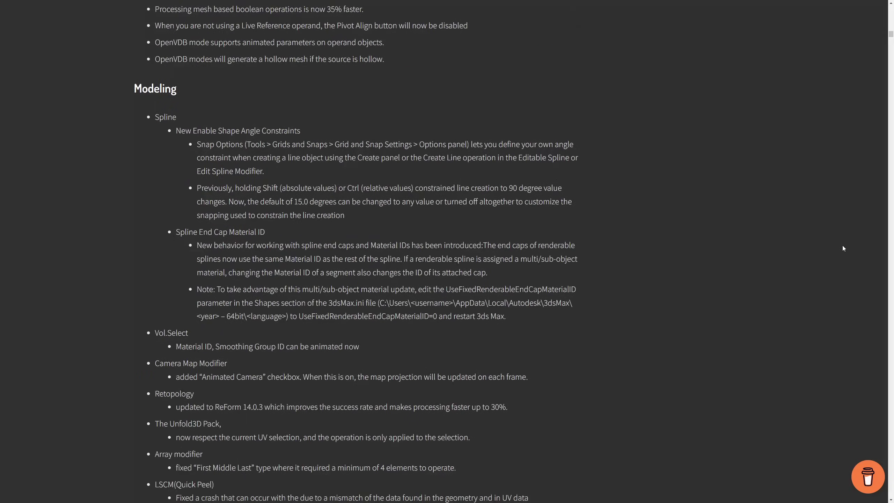
pyautogui.scroll(-15, 844, 248)
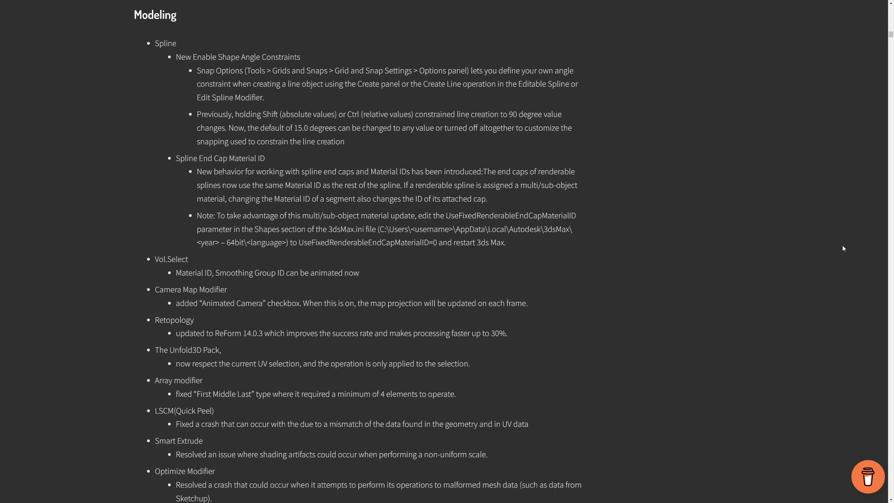
pyautogui.scroll(-2, 844, 248)
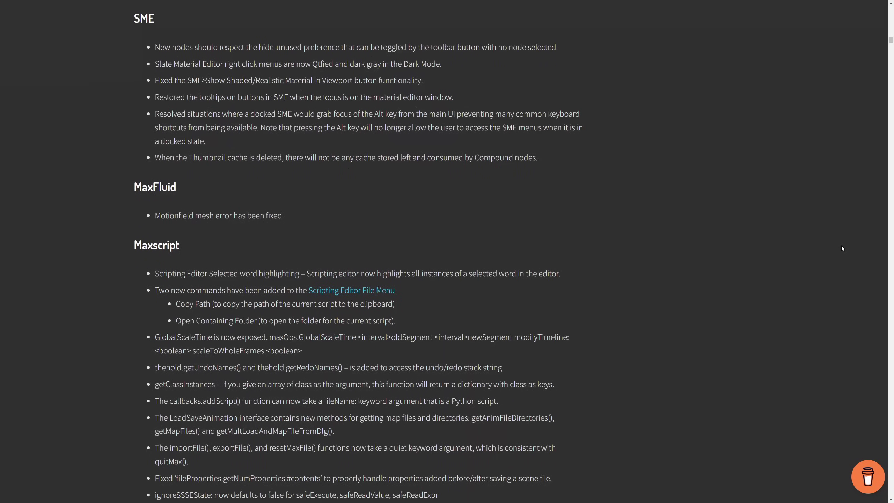
pyautogui.scroll(-6, 843, 248)
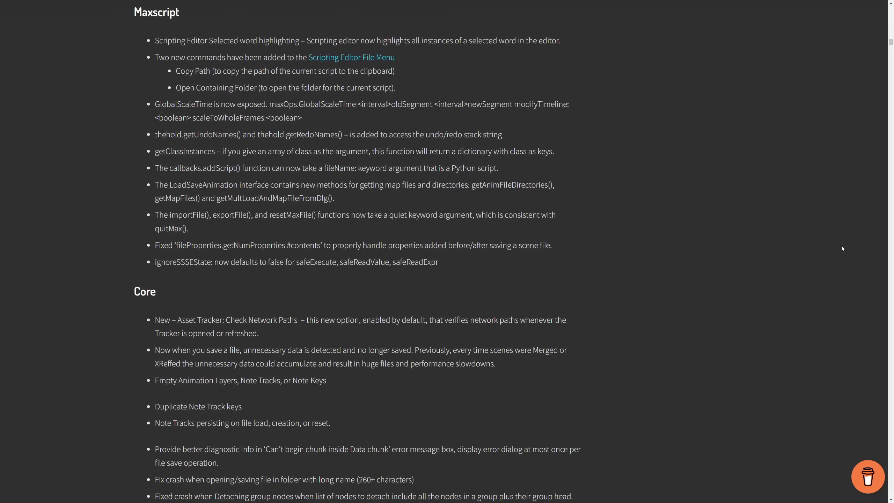
pyautogui.scroll(-6, 843, 246)
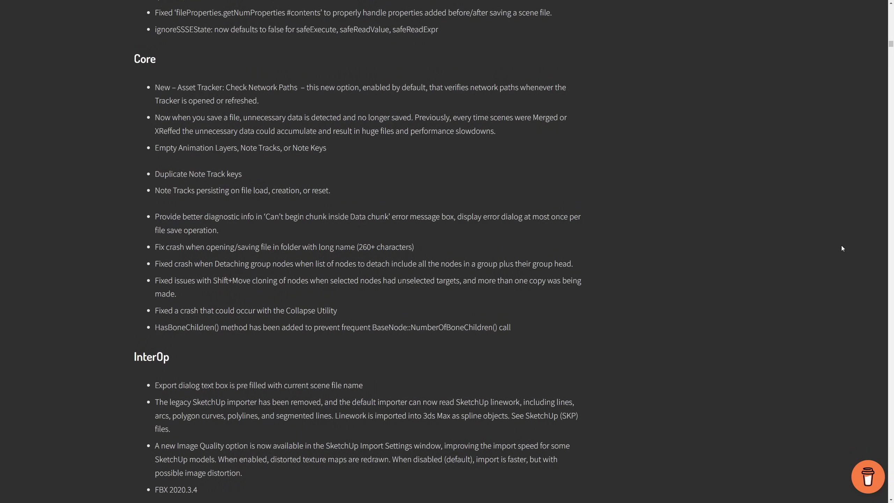